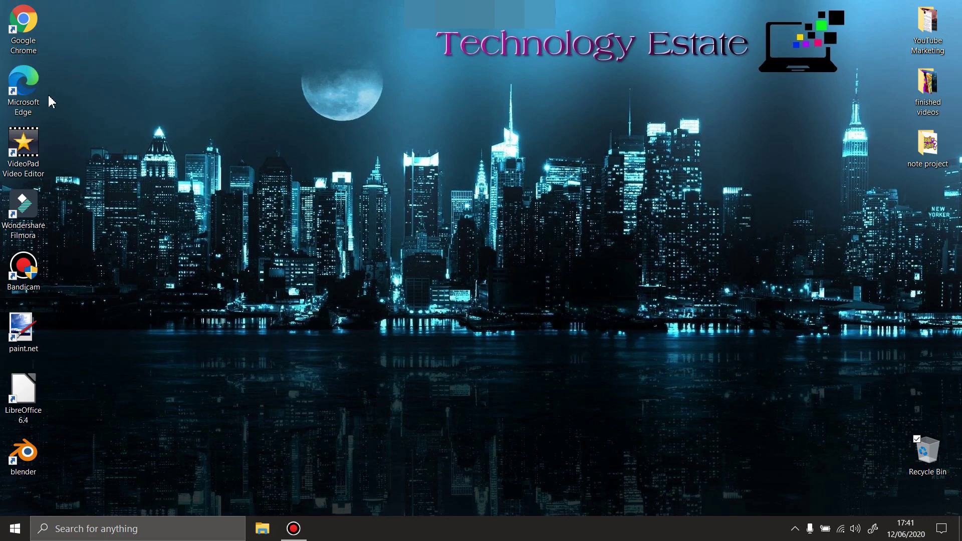
- Nudge the Edge shortcut, then create a desktop folder named 'utility' near the top centre
mouse_move(7, 92)
mouse_down()
mouse_move(149, 92)
mouse_move(32, 89)
mouse_up()
right_click(540, 128)
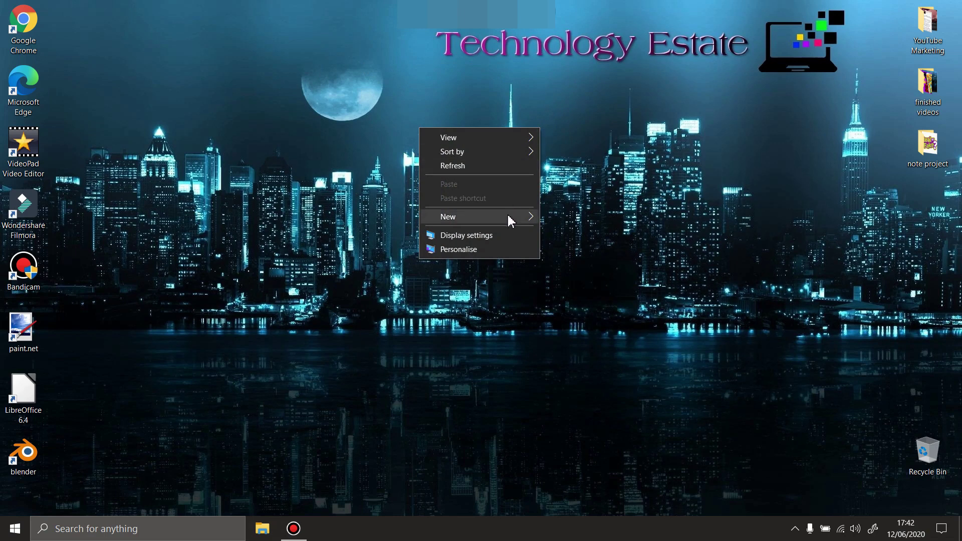
mouse_move(477, 217)
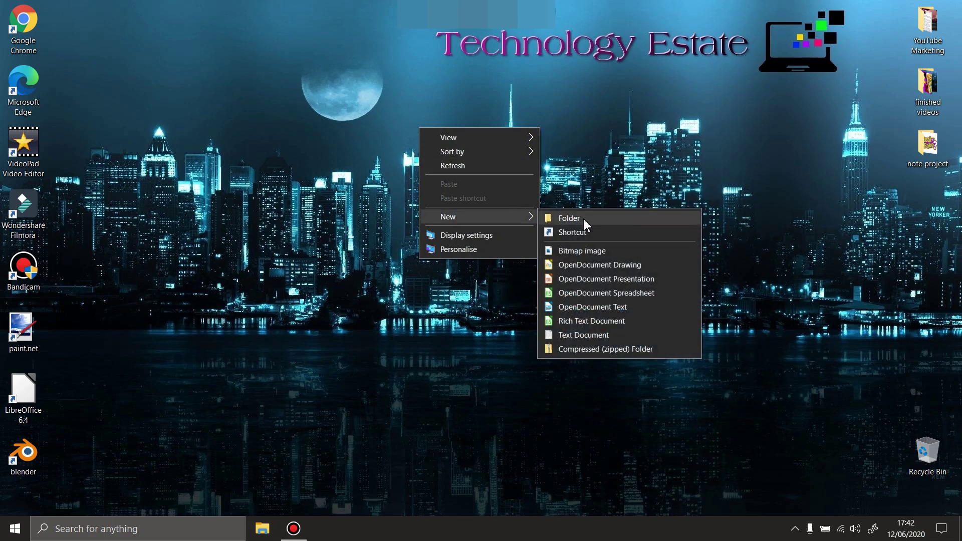
click(569, 218)
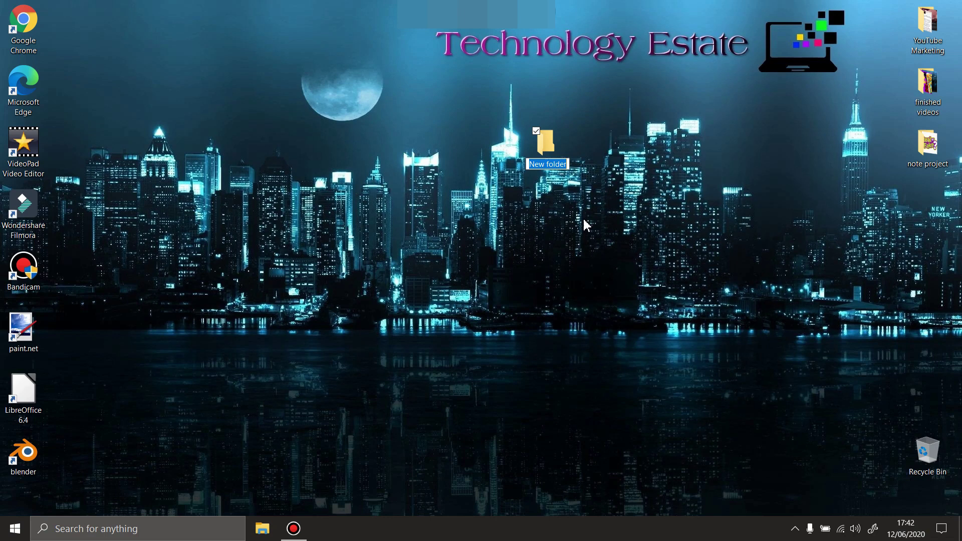
text(ut)
text(ility)
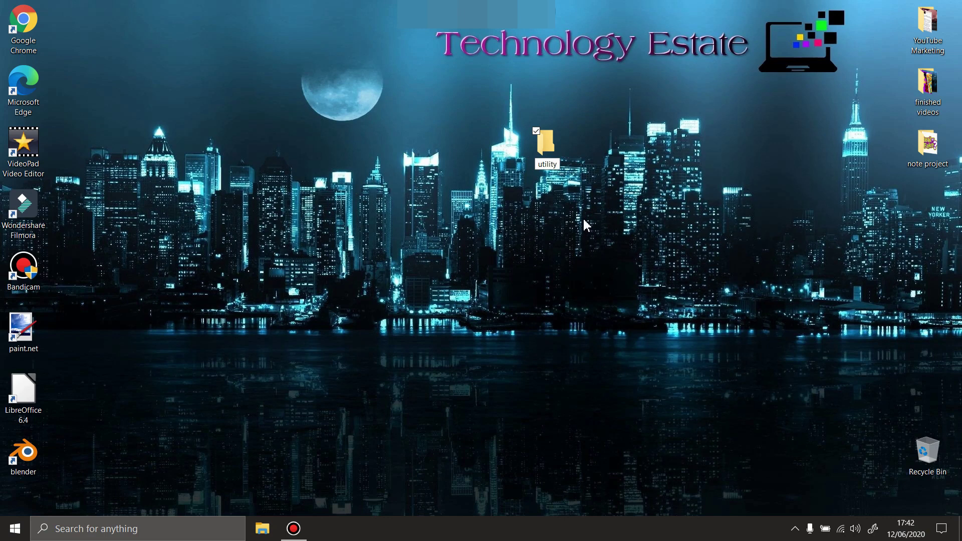
click(550, 237)
drag(548, 145, 595, 84)
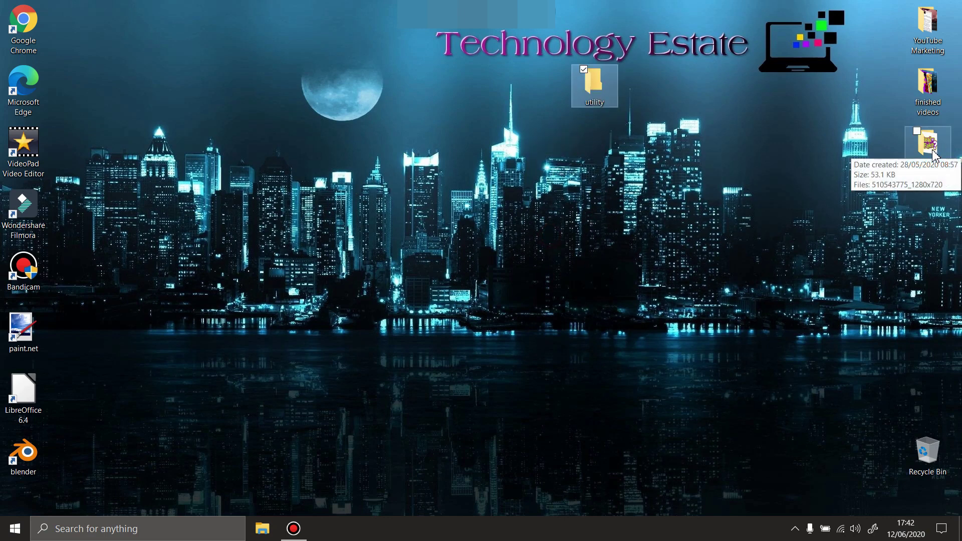
- Open the finished videos folder and drag ep5 into the utility folder
double_click(927, 88)
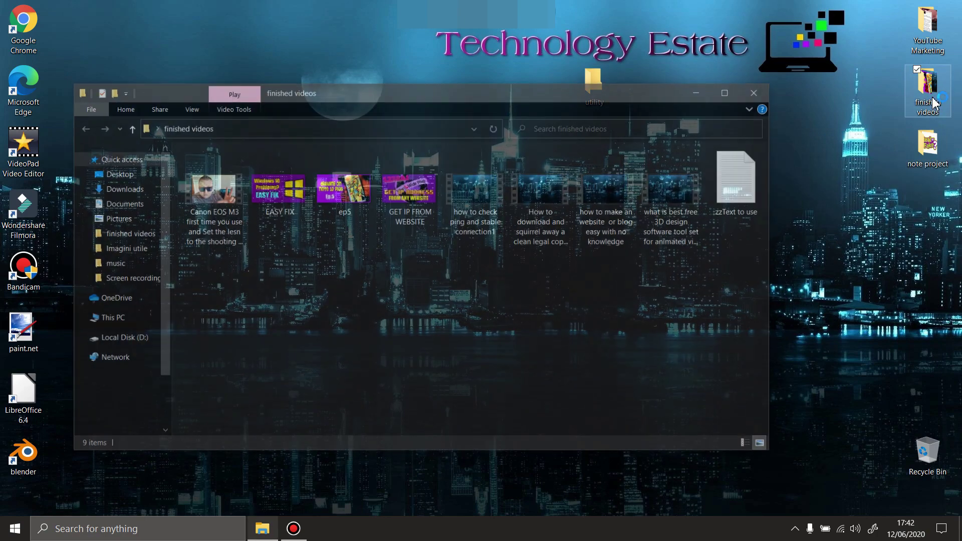
double_click(647, 97)
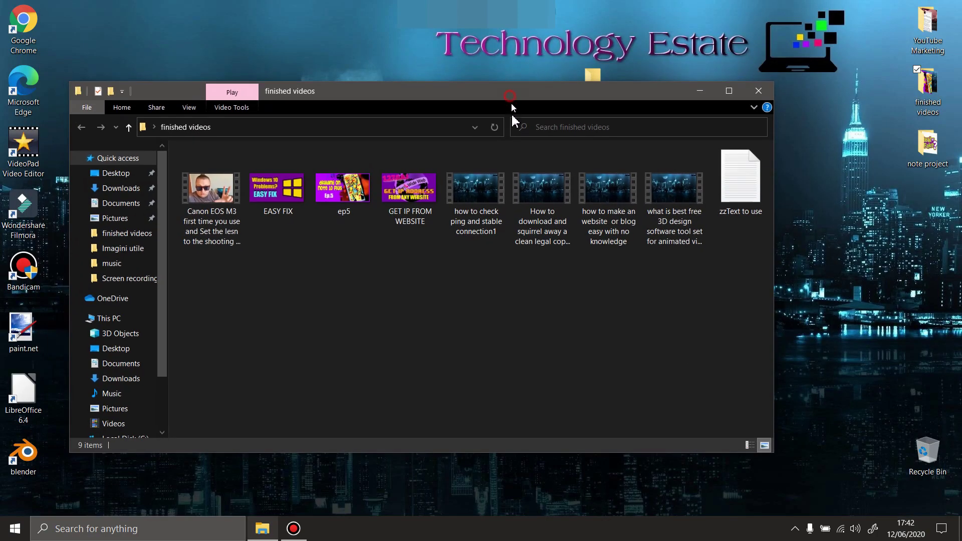
drag(510, 98, 510, 221)
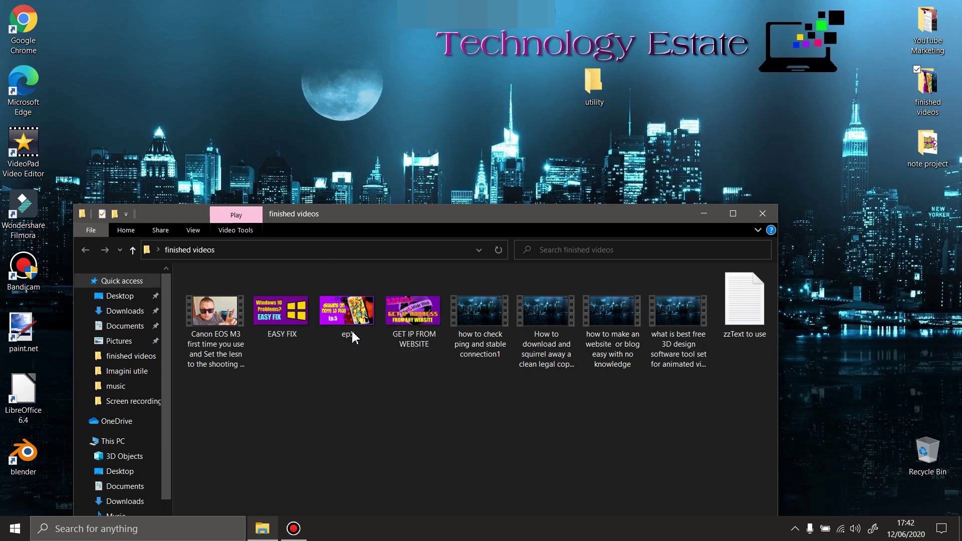
mouse_move(353, 337)
mouse_down()
mouse_move(345, 321)
mouse_move(598, 94)
mouse_up()
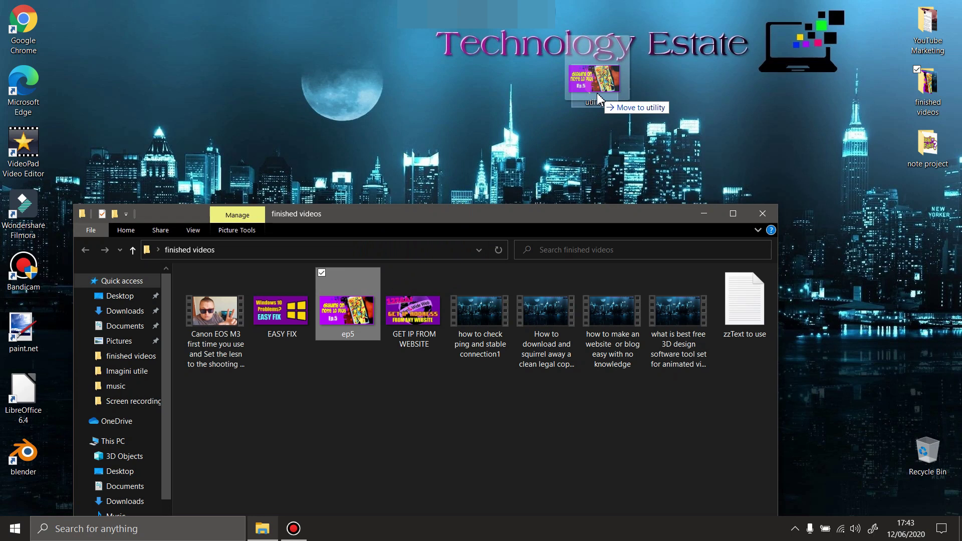
drag(597, 98, 594, 97)
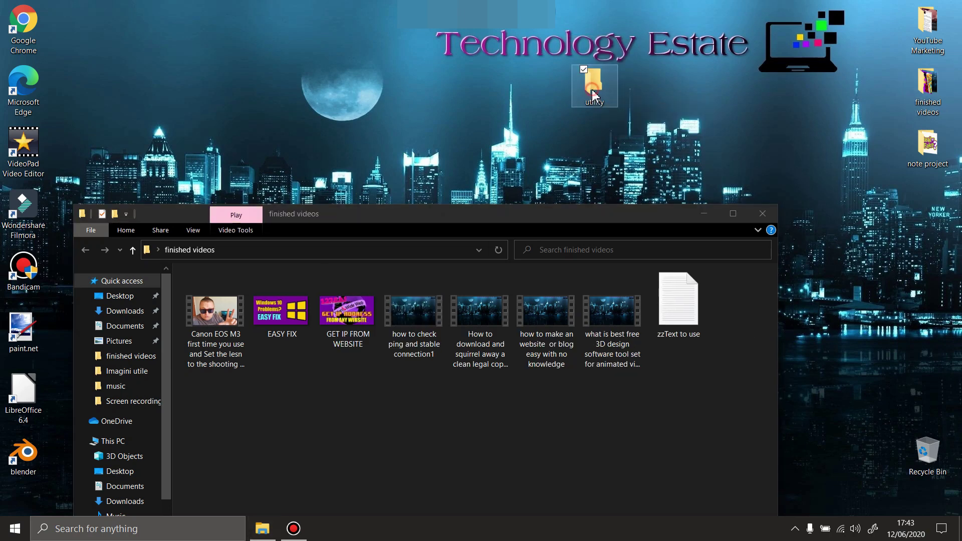
- Open utility, undo the move so ep5 returns to finished videos, and close the windows
double_click(592, 85)
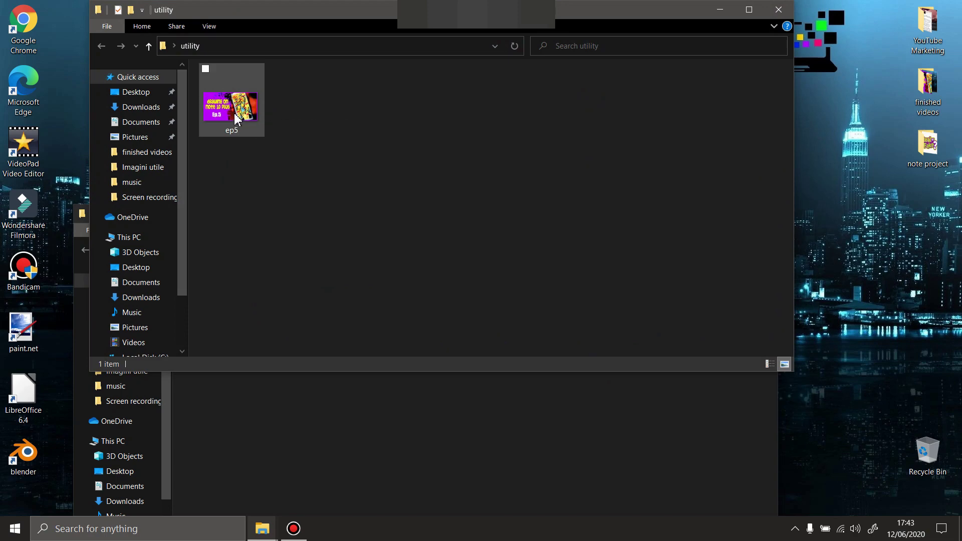
click(231, 113)
click(368, 470)
key(ctrl+v)
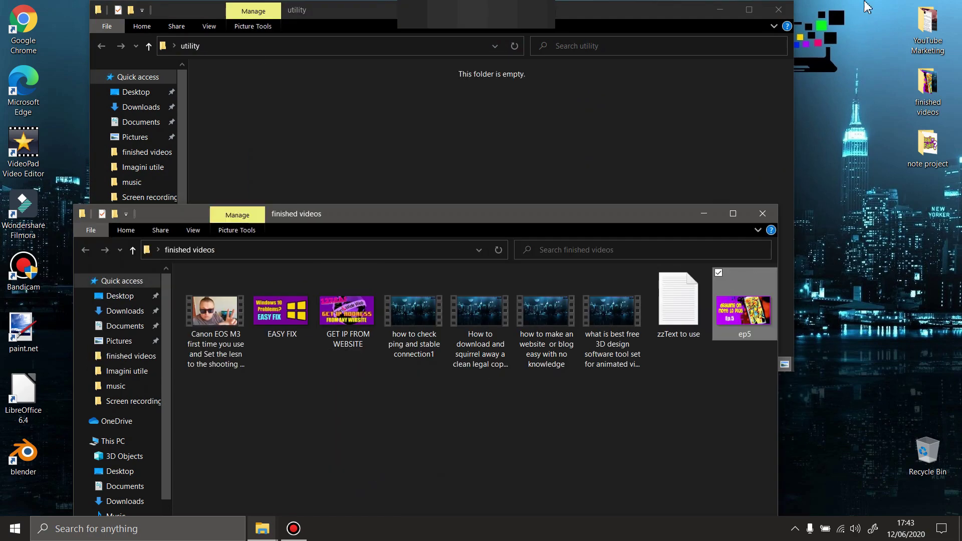
click(778, 10)
- Move the utility folder to the left and delete it
click(761, 216)
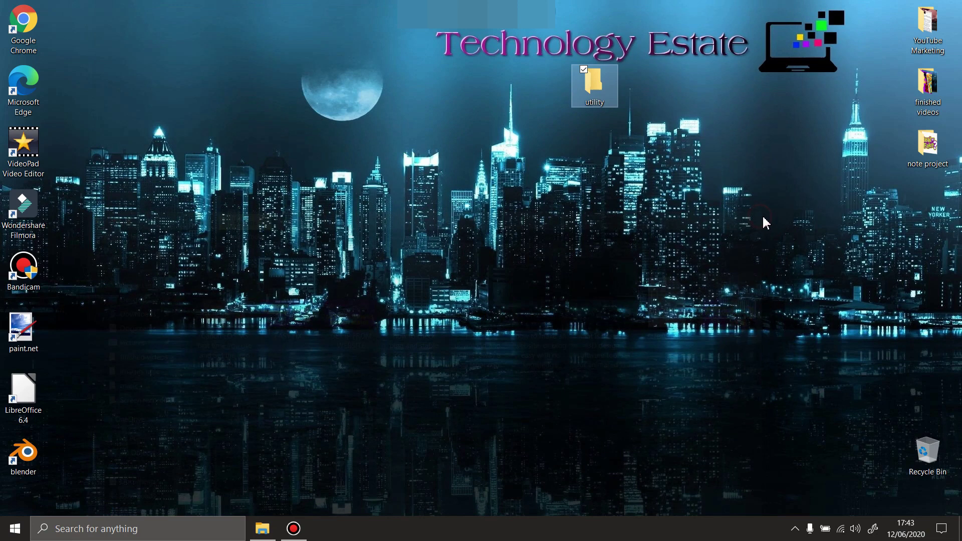
mouse_move(578, 90)
mouse_down()
mouse_move(195, 80)
mouse_move(208, 86)
mouse_up()
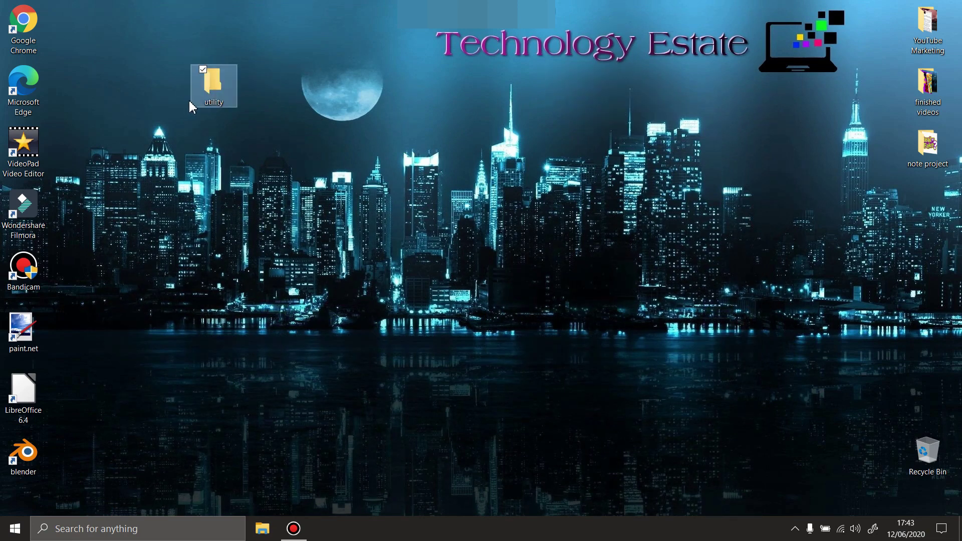
right_click(208, 90)
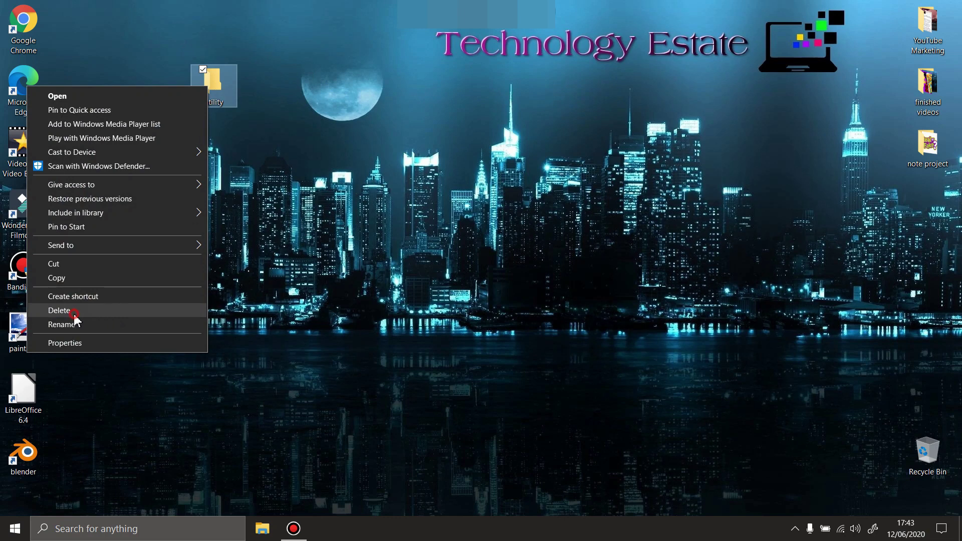
click(74, 315)
- Empty the Recycle Bin, confirming permanent deletion
right_click(929, 449)
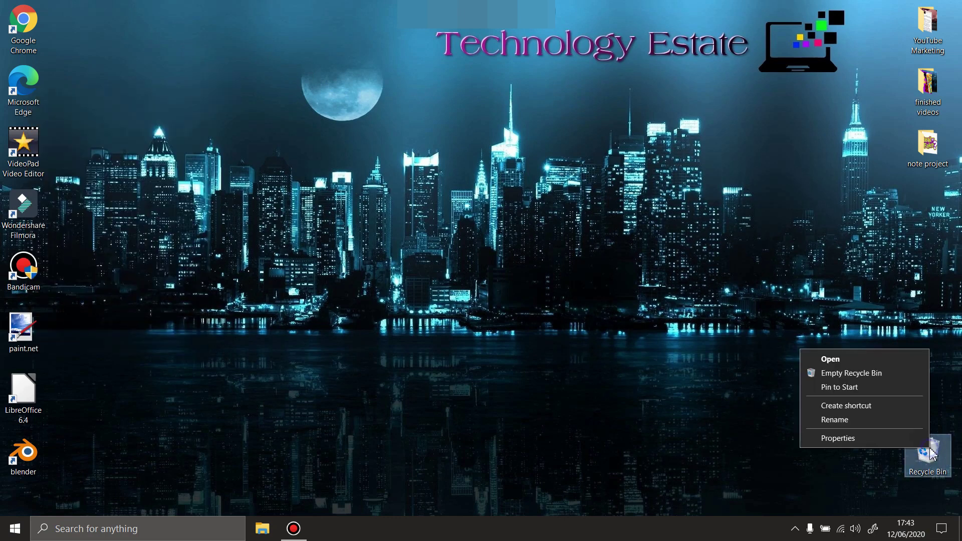
click(858, 373)
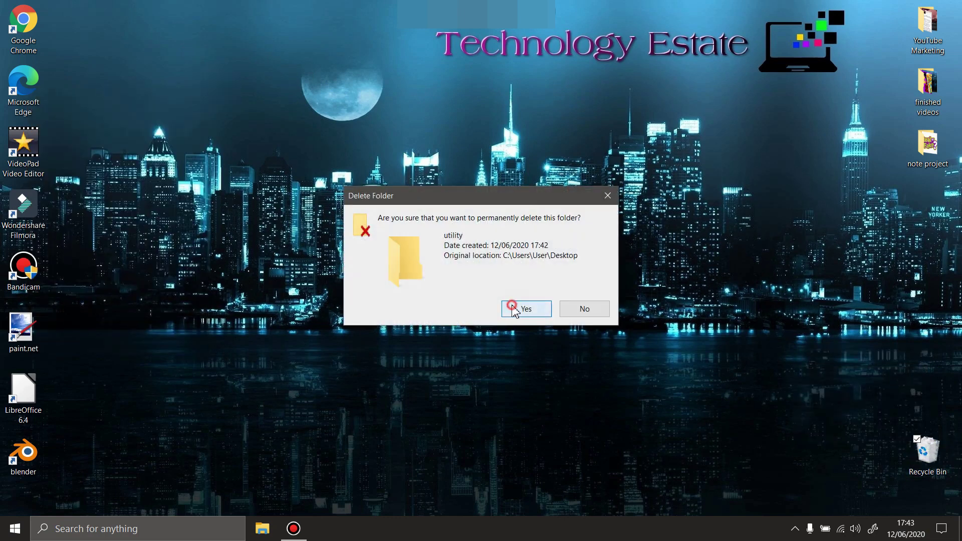
click(520, 308)
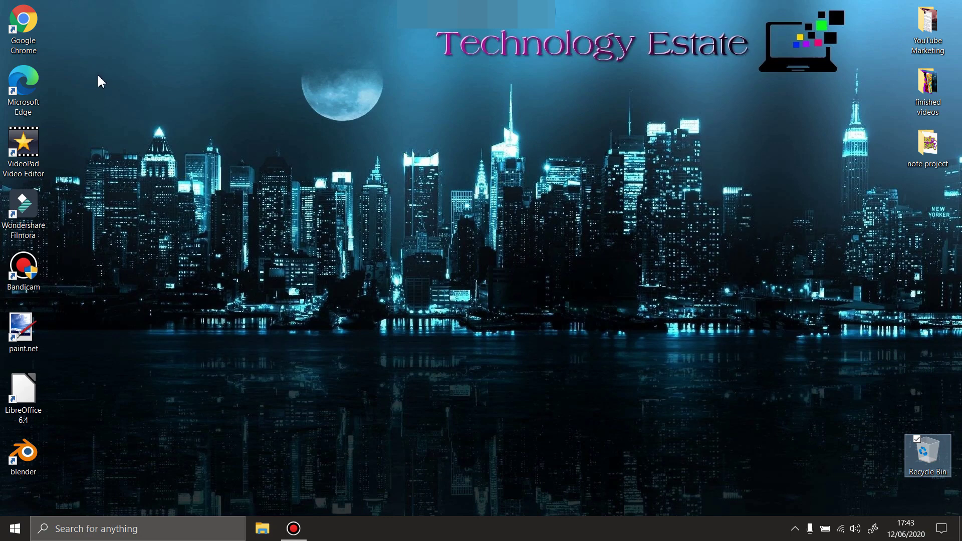
- Drag the Microsoft Edge shortcut out of the left column and back, twice
drag(21, 88, 215, 72)
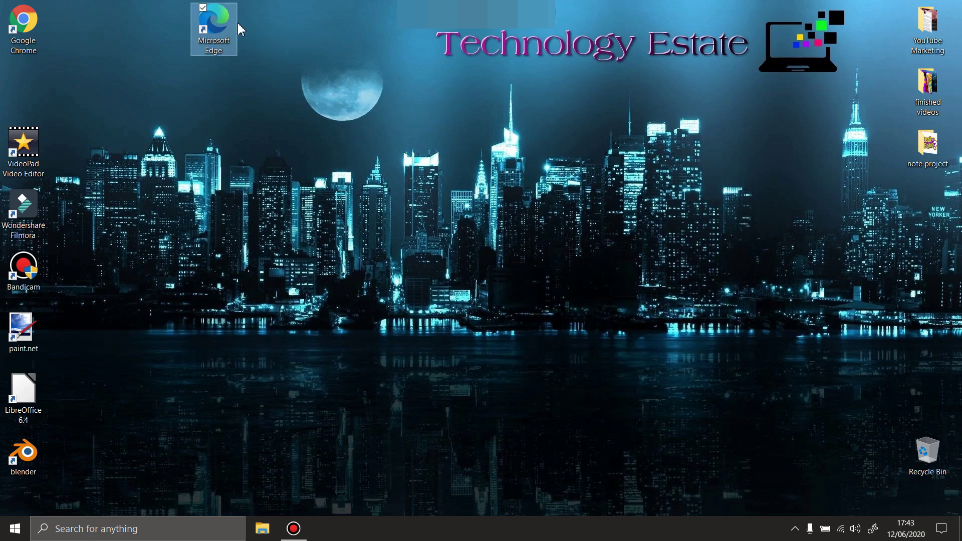
drag(220, 28, 36, 89)
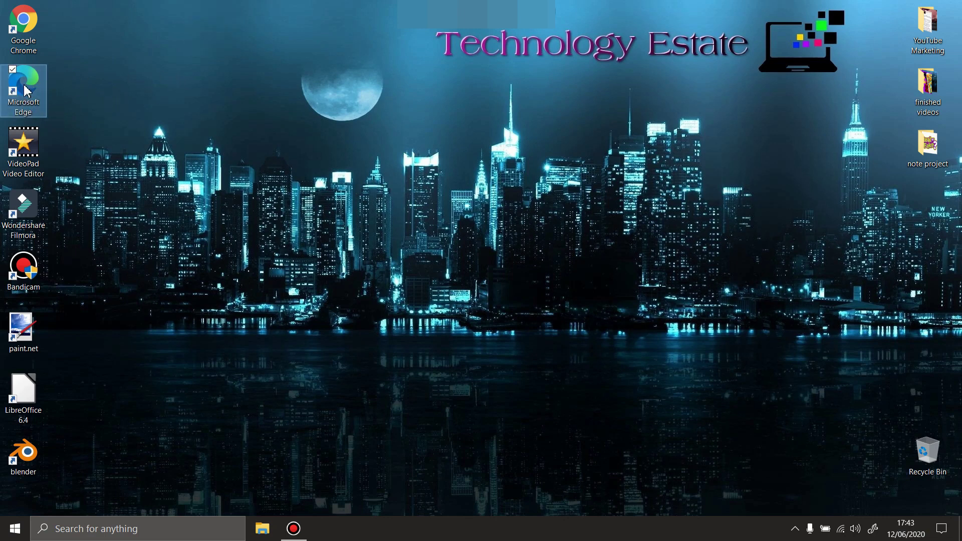
drag(41, 90, 179, 91)
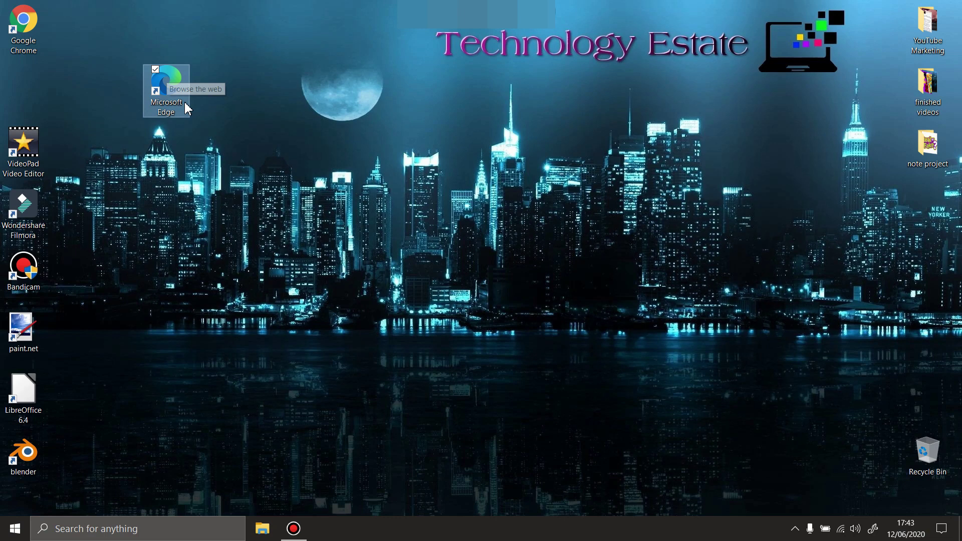
drag(165, 93, 31, 92)
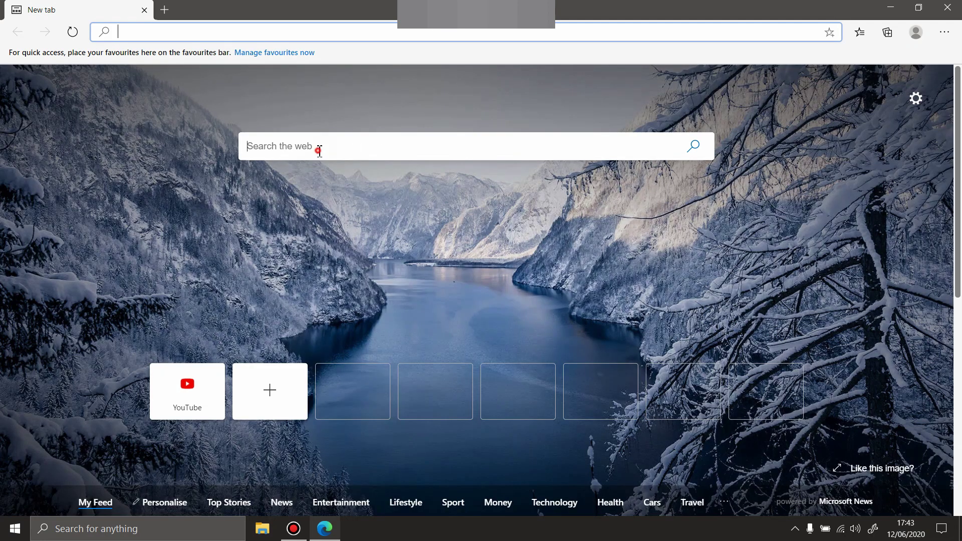
- Search the web for 'you' and open the YouTube homepage from the results
click(319, 150)
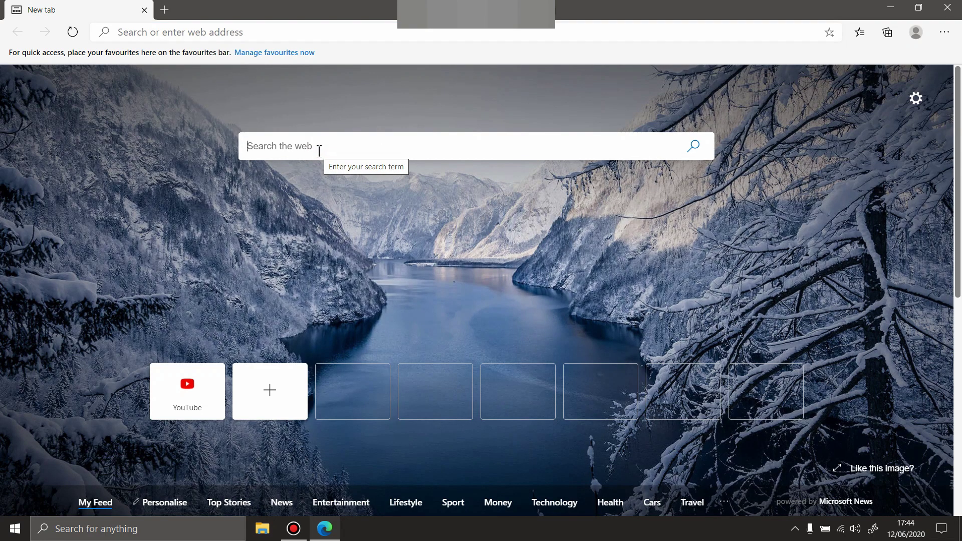
text(you)
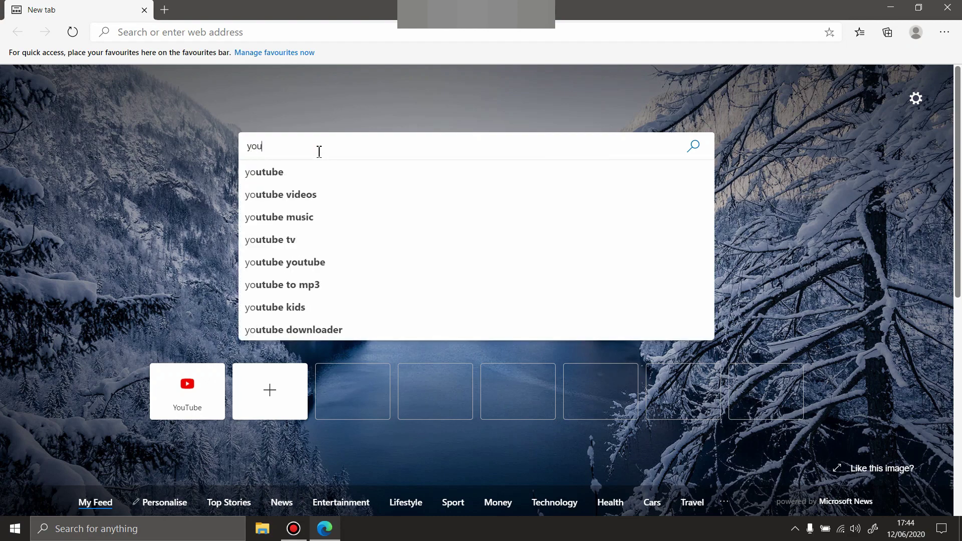
click(261, 177)
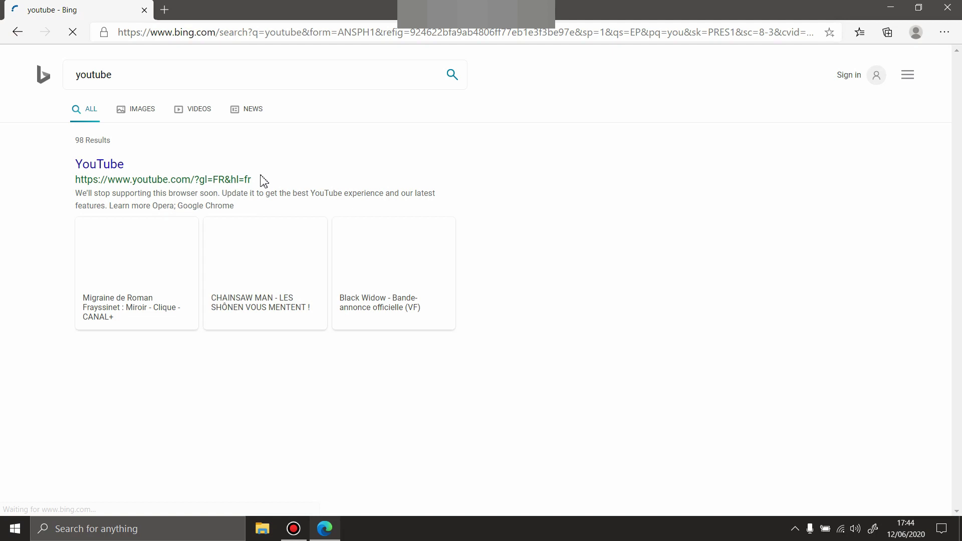
click(86, 167)
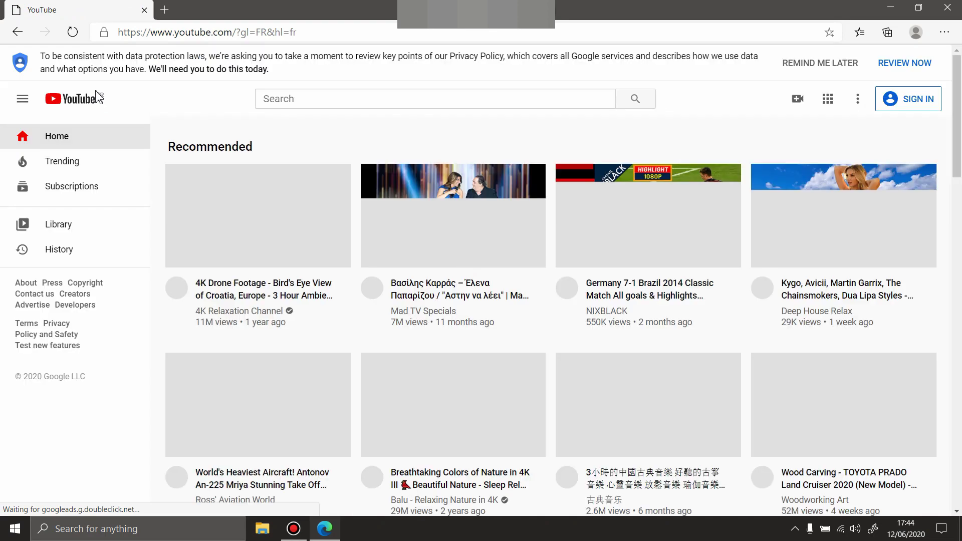
scroll(360, 197, down, 5)
scroll(359, 193, up, 5)
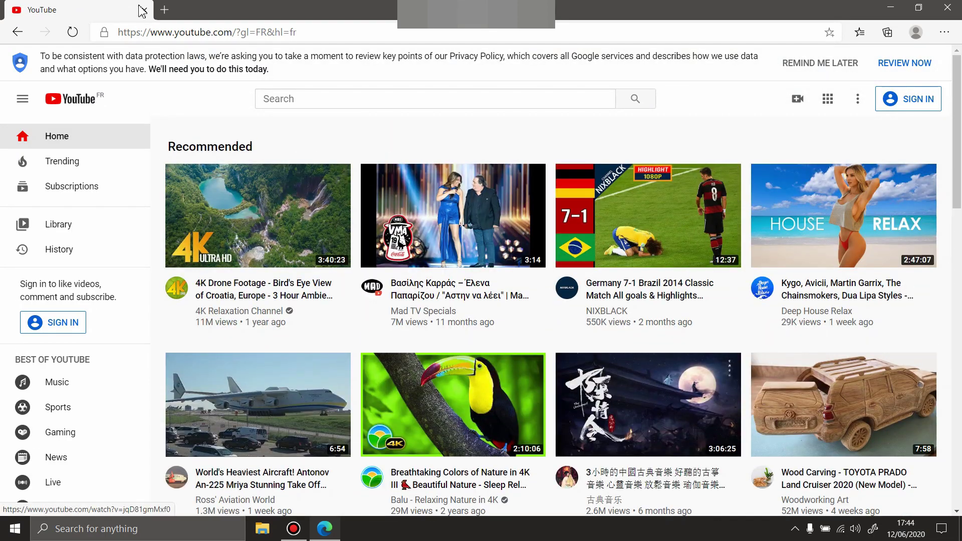
- Open a new tab, close the YouTube tab, and minimize Edge
click(163, 10)
click(144, 10)
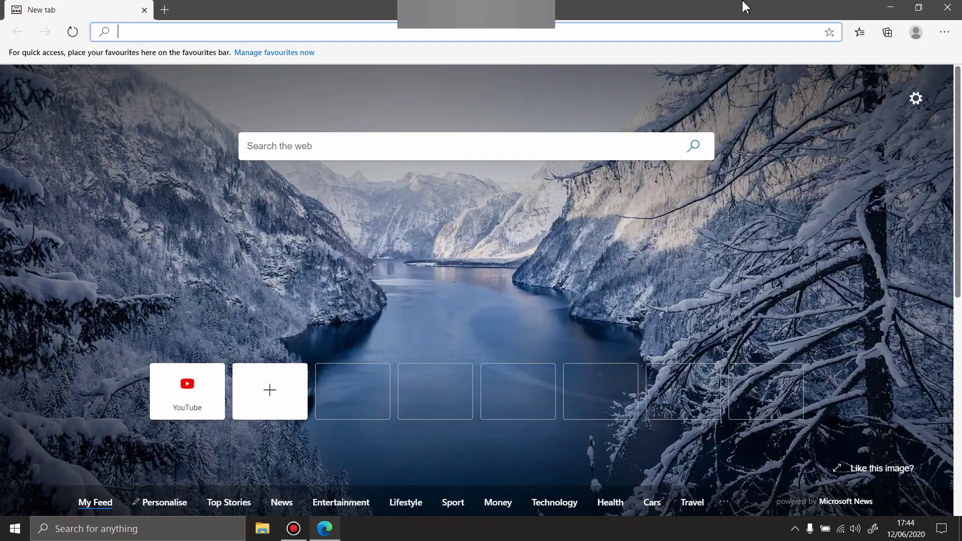
click(890, 7)
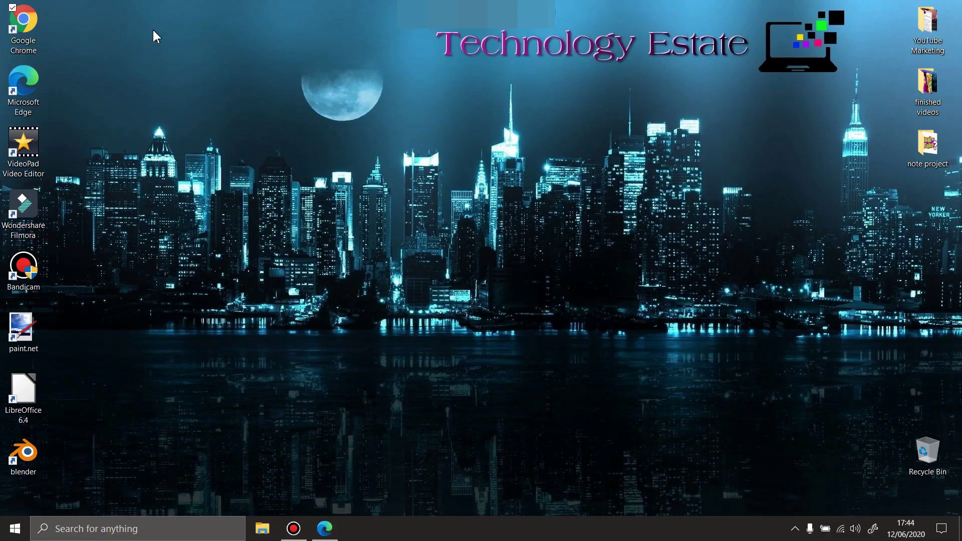
- Drag the Google Chrome shortcut across the desktop and back to its top-left corner
drag(24, 22, 167, 28)
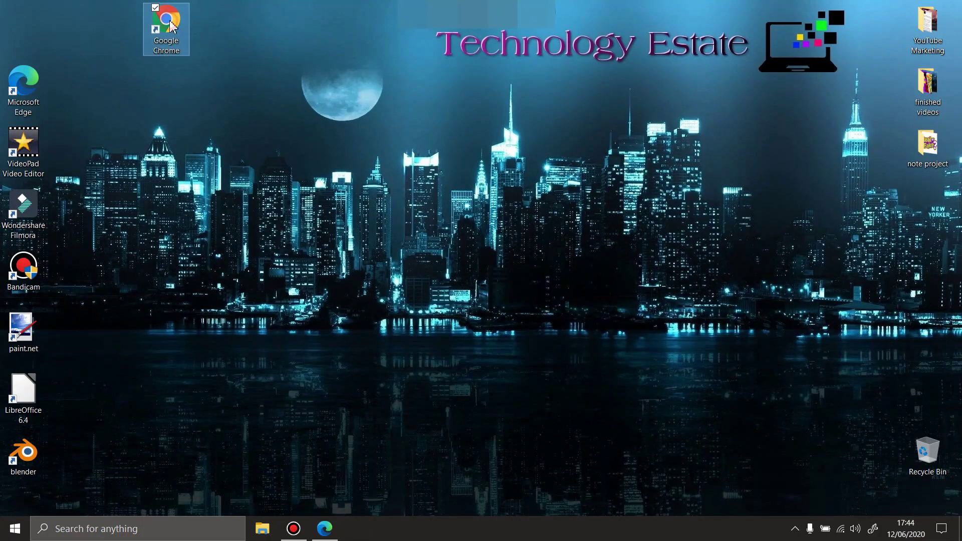
drag(167, 22, 60, 39)
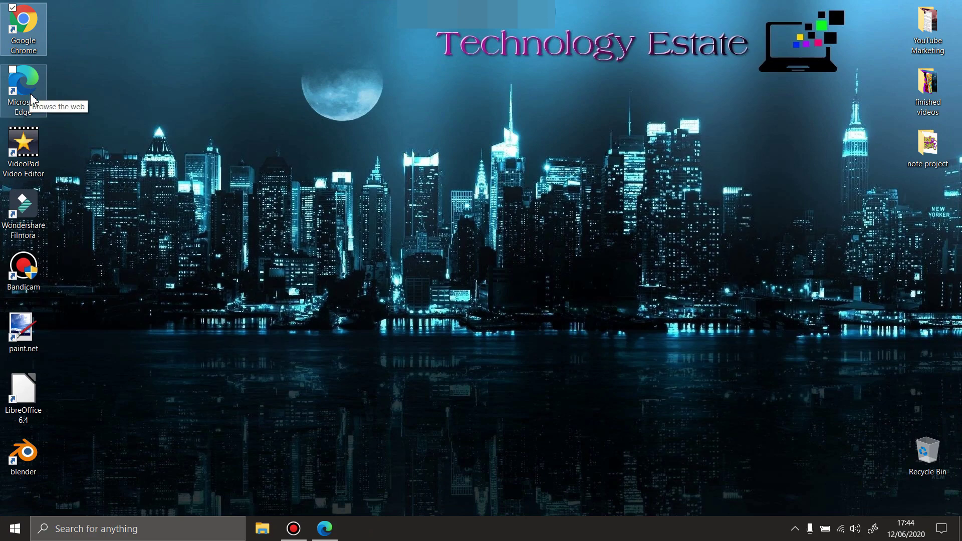
- Restore Edge and search the web for 'download firefox'
click(326, 528)
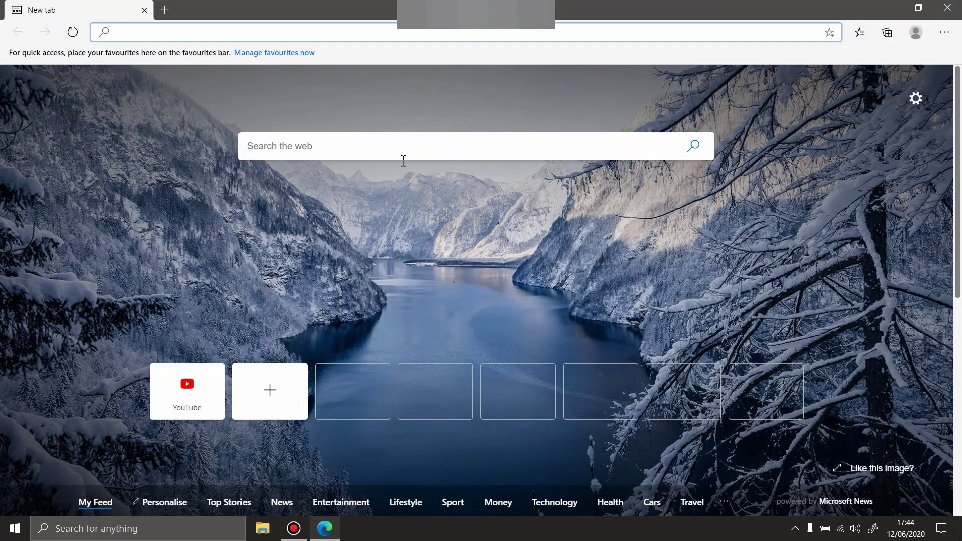
click(346, 149)
text(d)
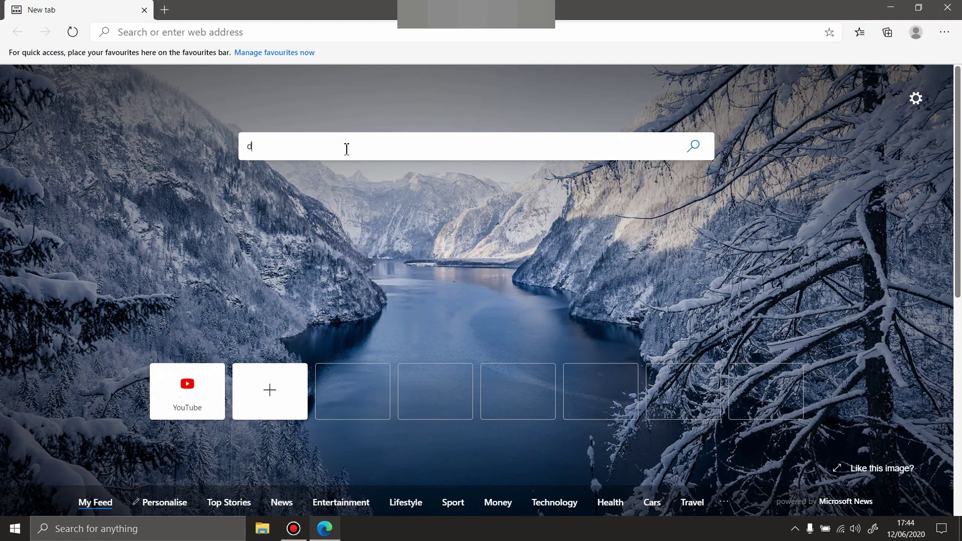
text(on)
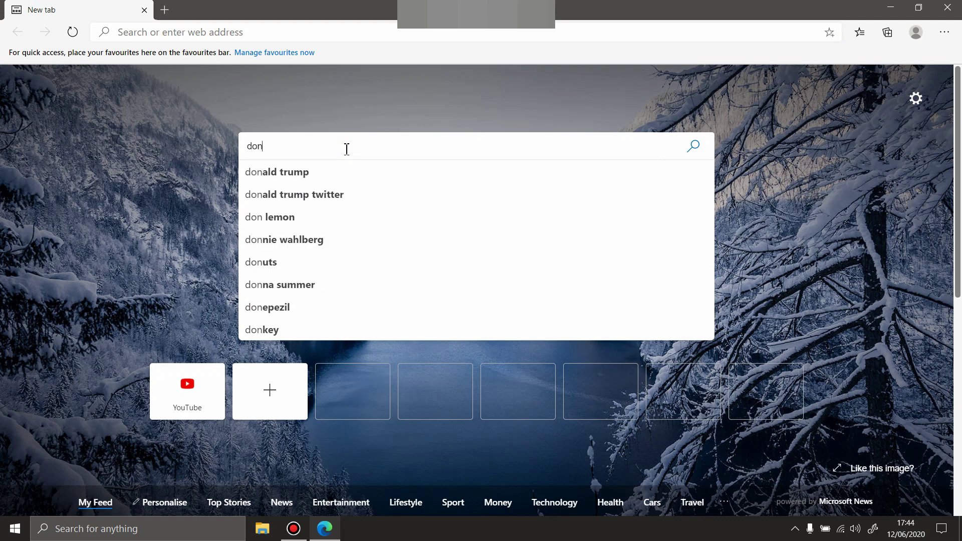
key(BackSpace)
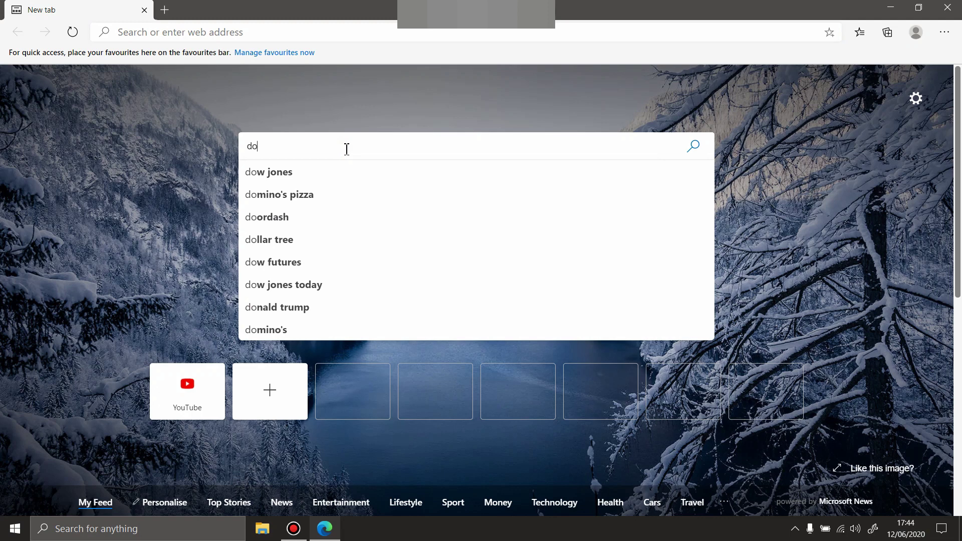
text(w)
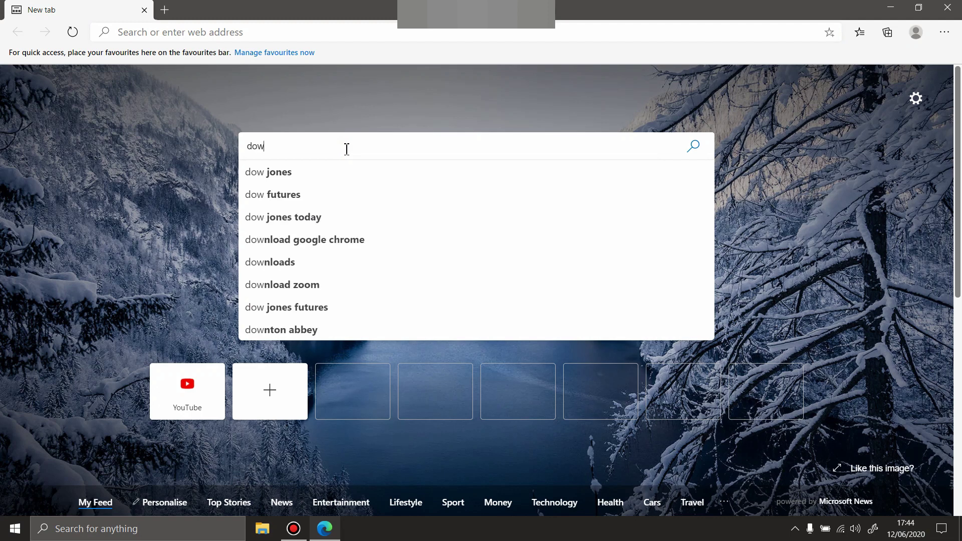
text(nload)
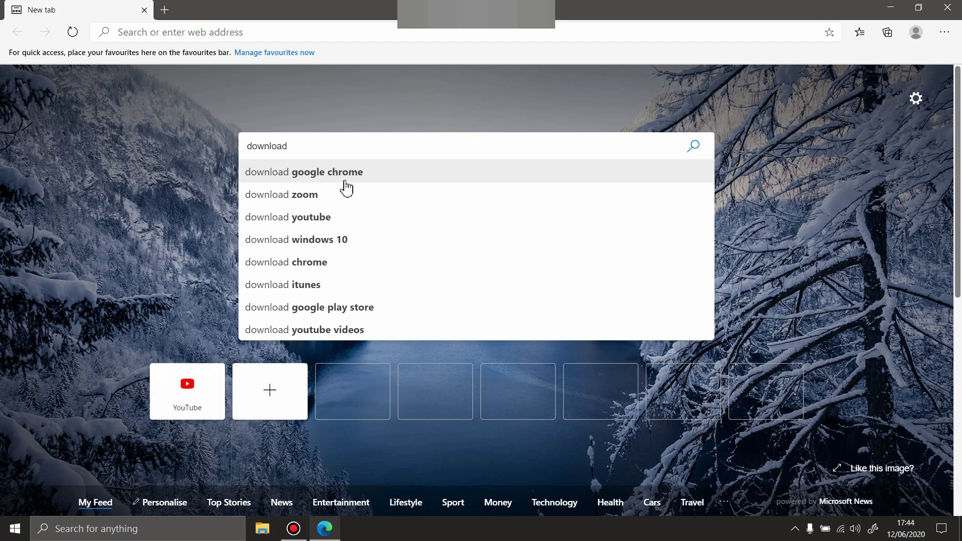
click(342, 145)
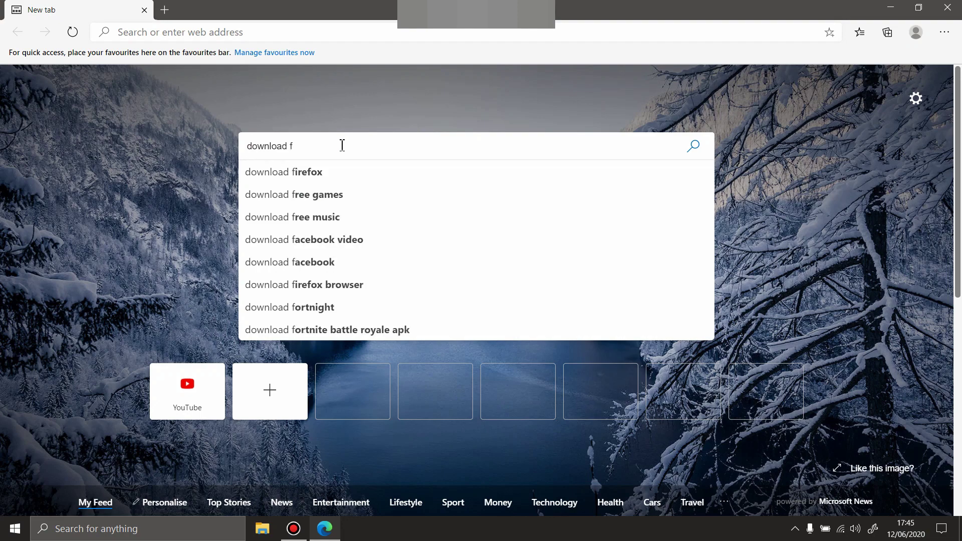
text(i)
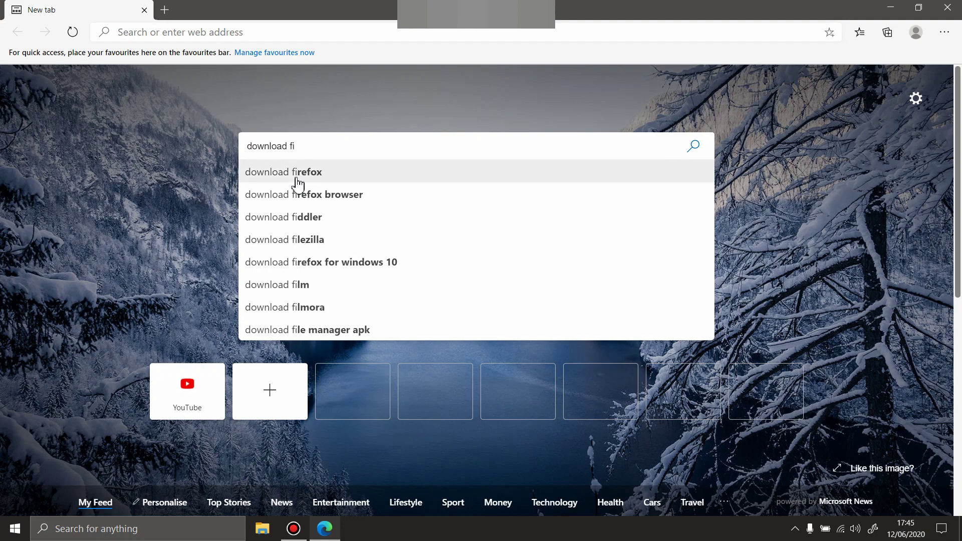
click(301, 172)
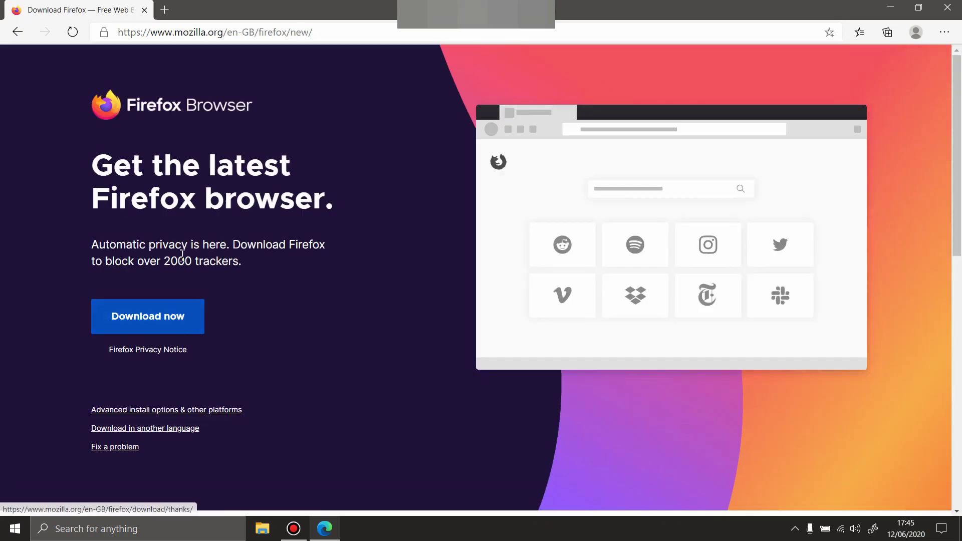
- Download and run the Firefox installer, close Edge, and move the installer window aside
click(152, 326)
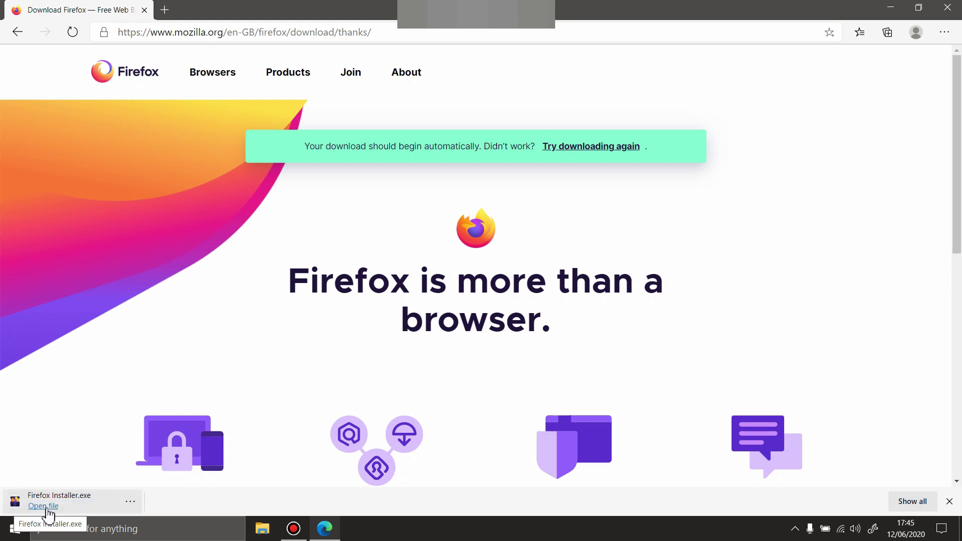
click(41, 506)
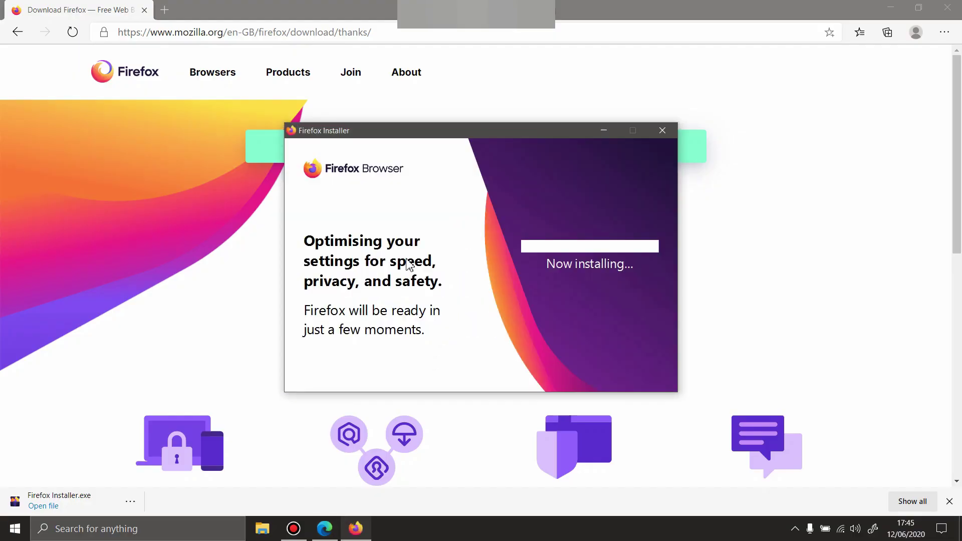
click(956, 9)
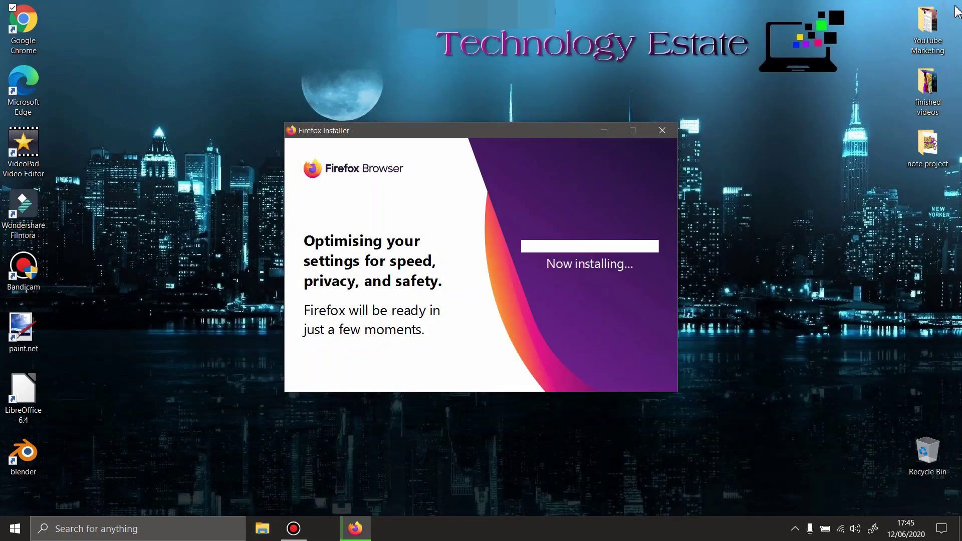
drag(477, 133, 445, 100)
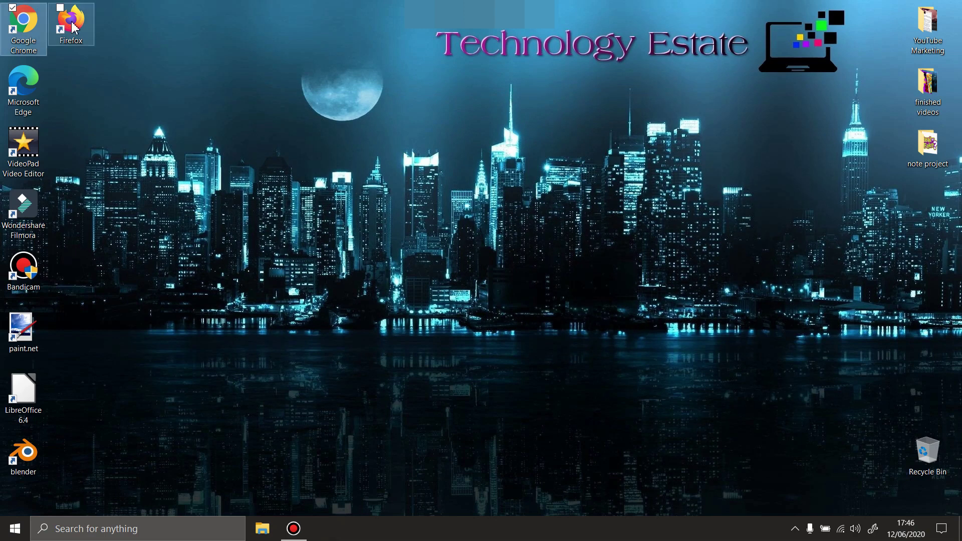
- Launch the new Firefox from its desktop shortcut, then close it with all its tabs
mouse_move(80, 42)
mouse_down()
mouse_move(224, 43)
mouse_move(82, 39)
mouse_up()
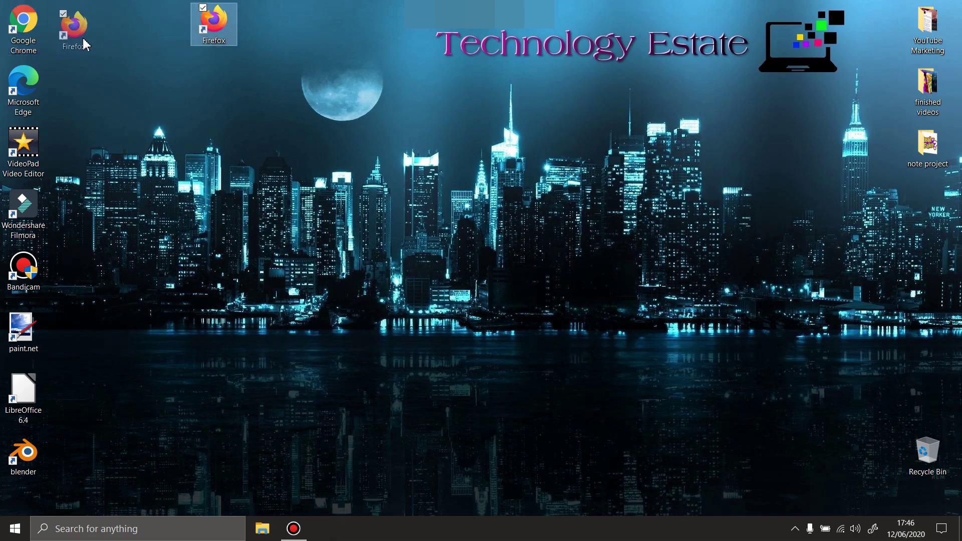
double_click(75, 30)
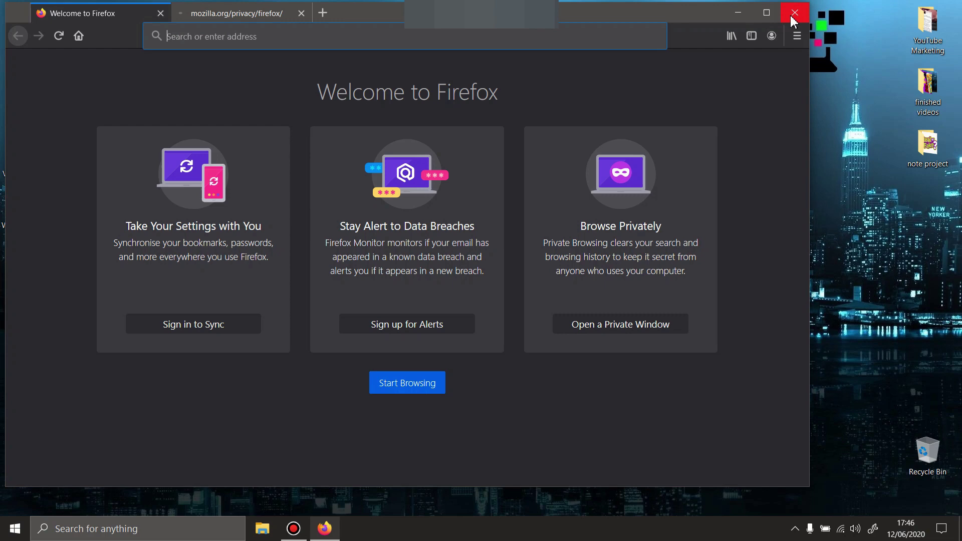
click(794, 14)
click(401, 273)
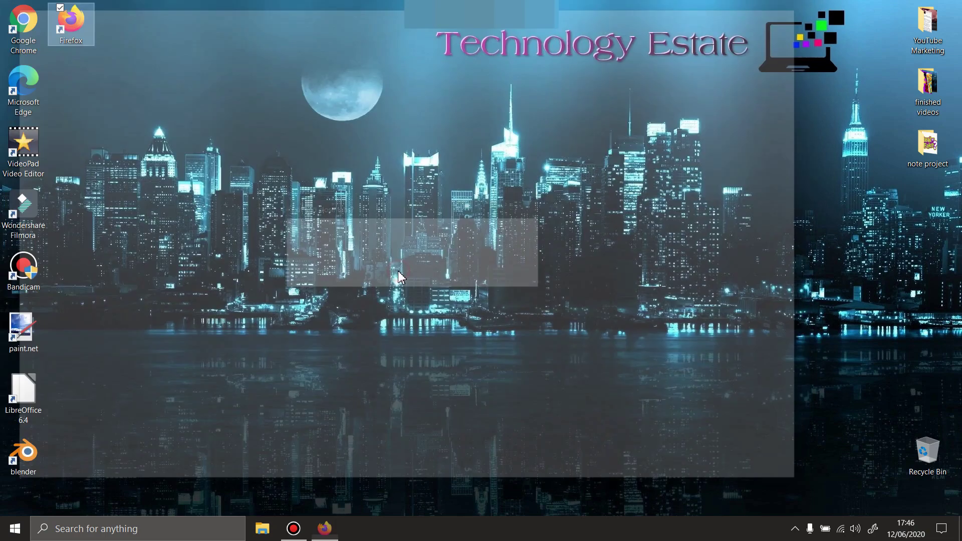
click(93, 59)
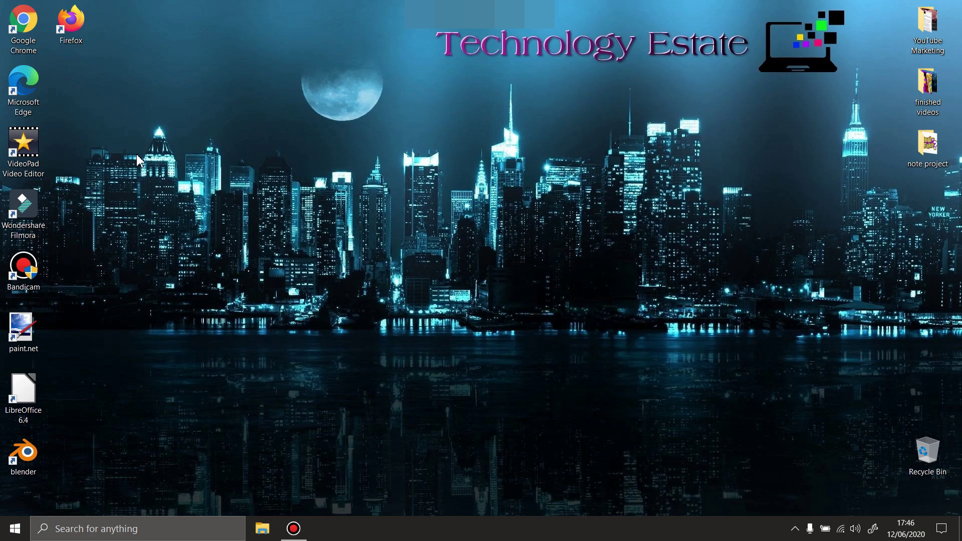
- Reopen Firefox, decline making it the default browser, then maximize and minimize it
double_click(83, 21)
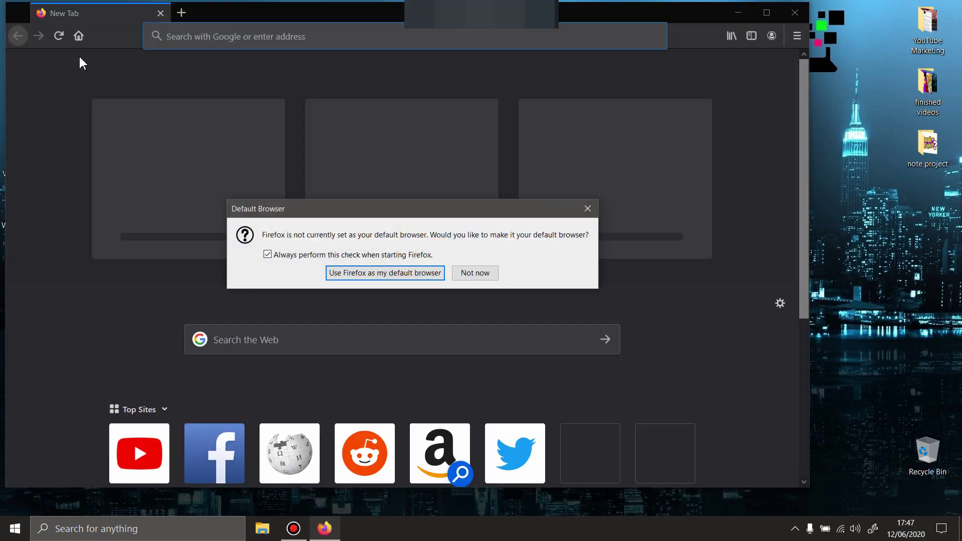
click(475, 273)
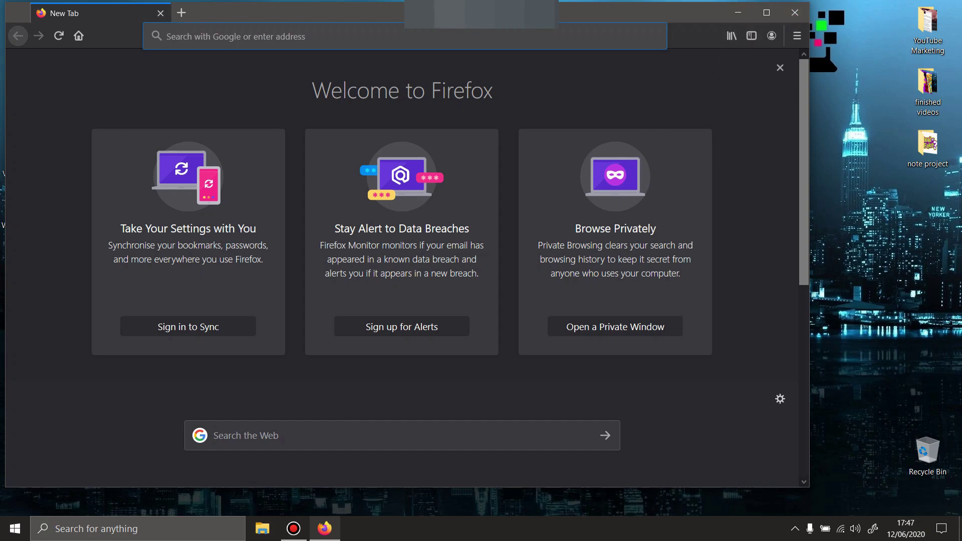
click(764, 16)
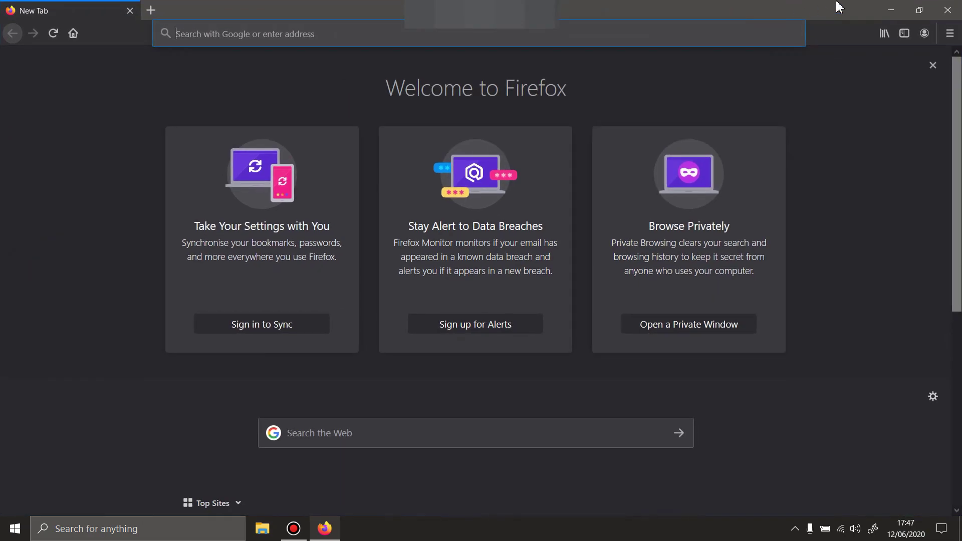
click(887, 7)
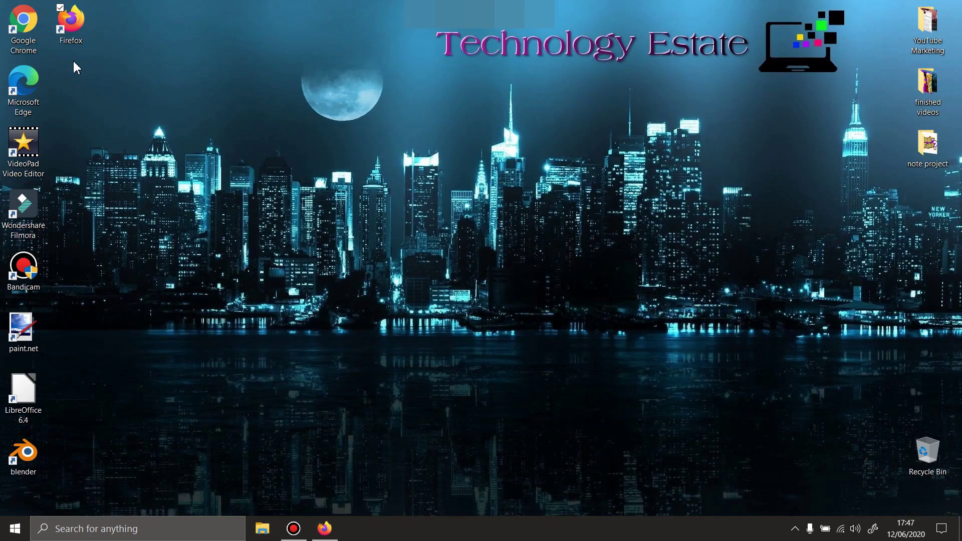
- Launch Microsoft Edge, glance at its main menu, and minimize it
double_click(30, 89)
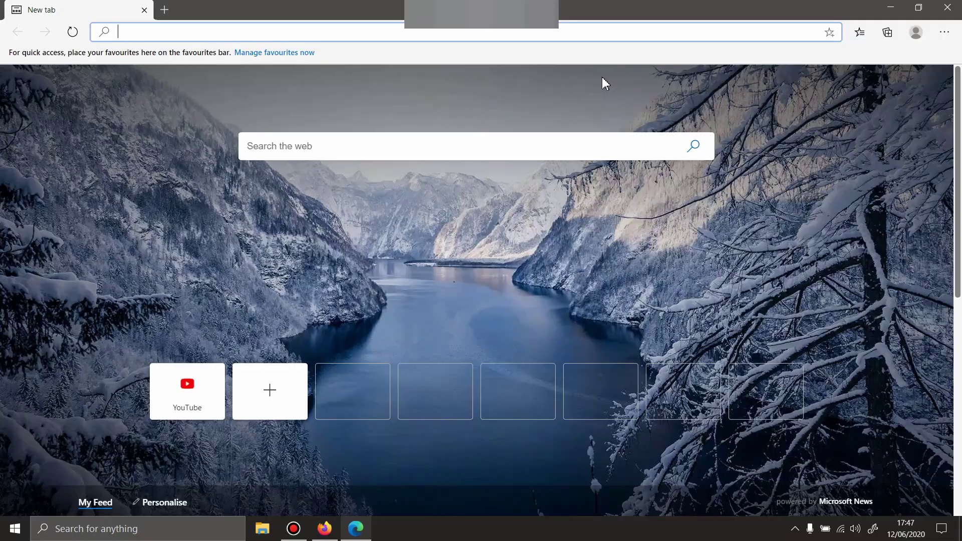
click(944, 32)
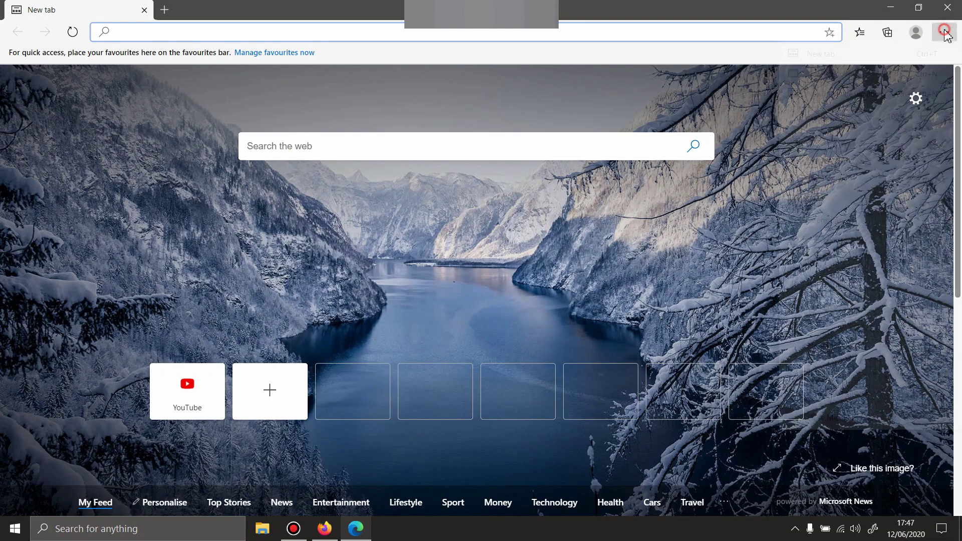
click(891, 7)
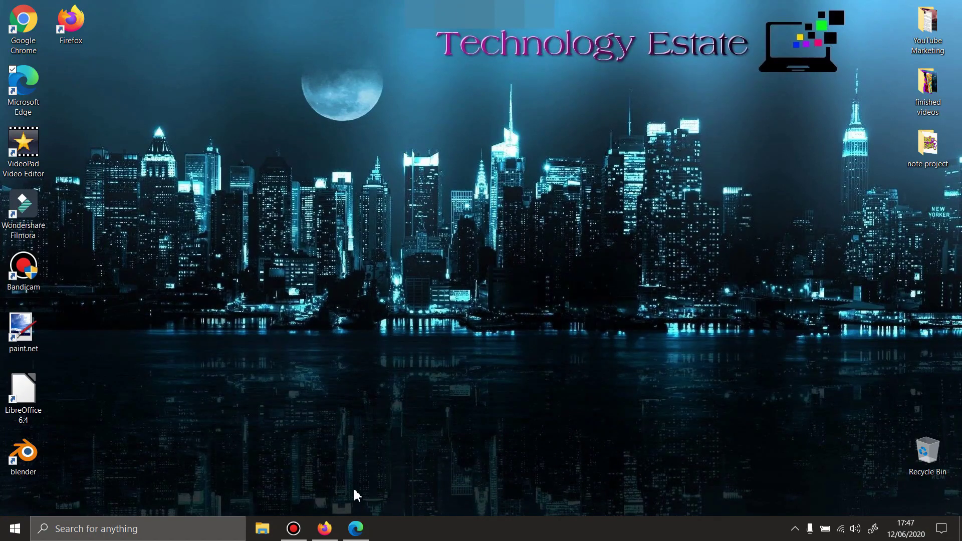
- Restore Firefox, set its page zoom to 90% from the menu, and minimize it
click(325, 528)
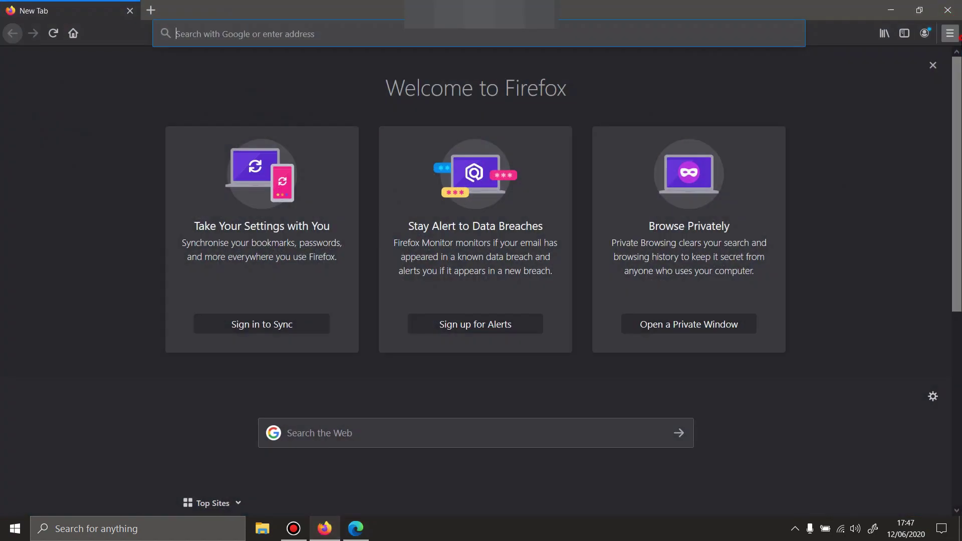
click(949, 33)
click(722, 89)
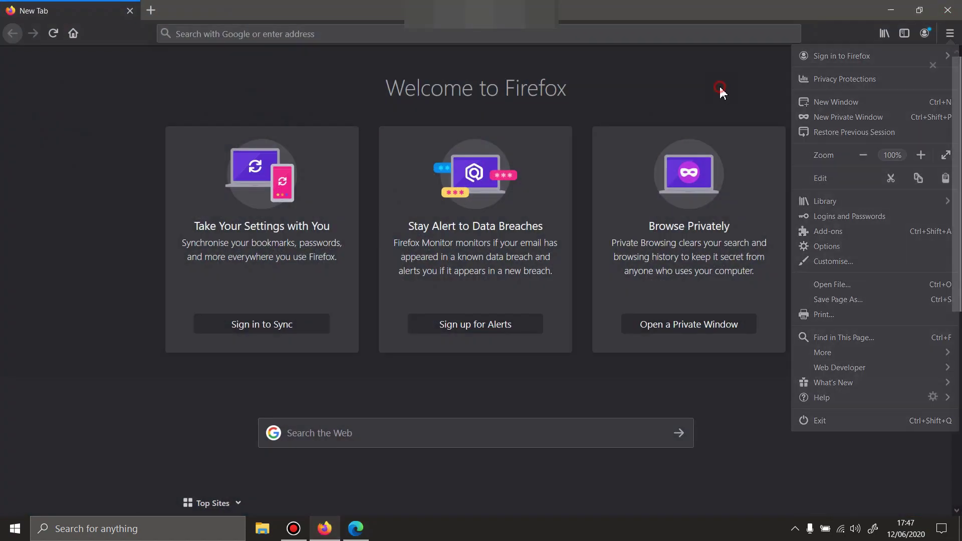
click(950, 34)
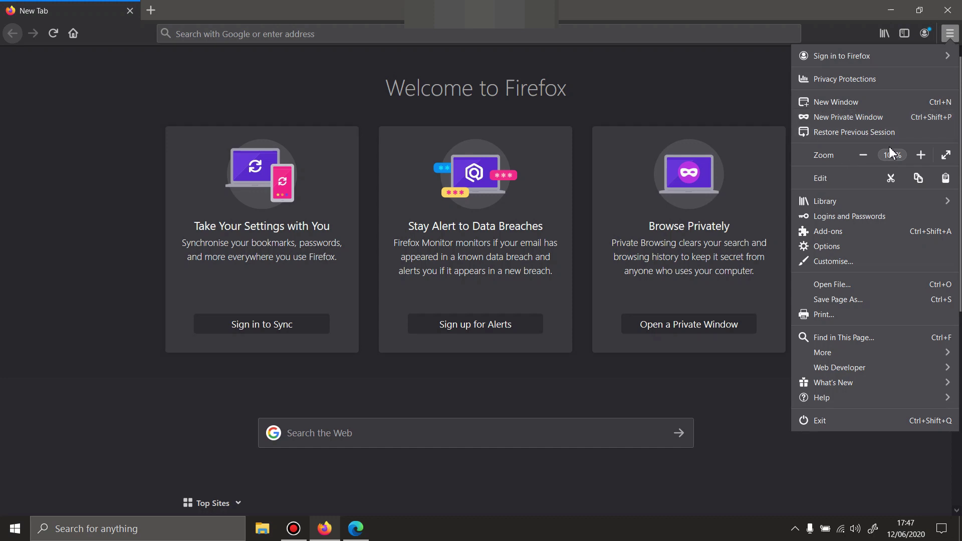
click(922, 155)
click(862, 155)
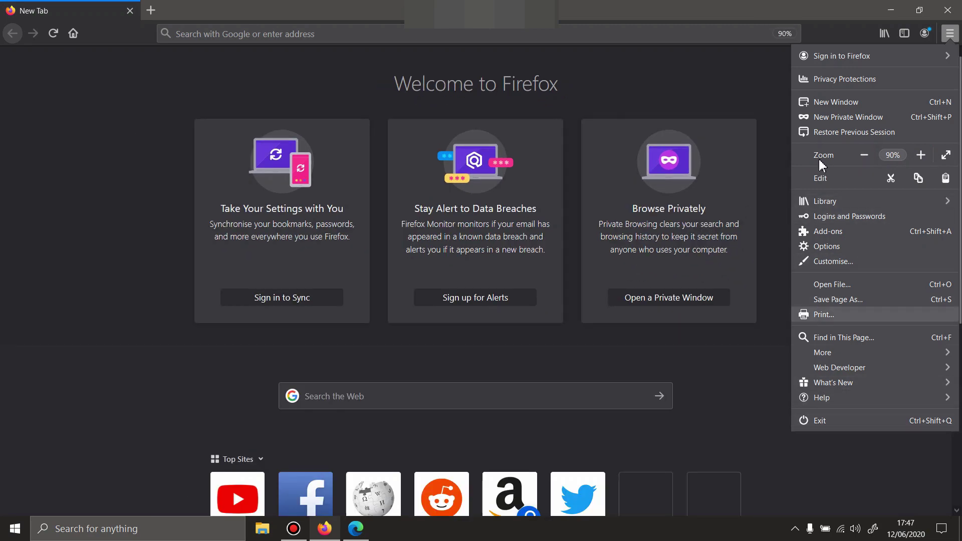
click(711, 53)
click(891, 10)
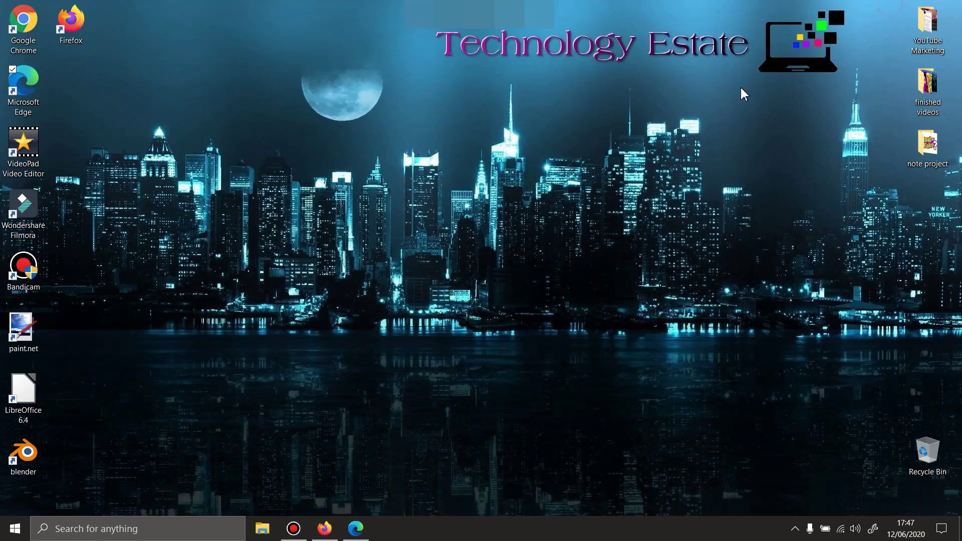
- Bring up Edge and Chrome, view each one's main menu, and minimize both
click(356, 528)
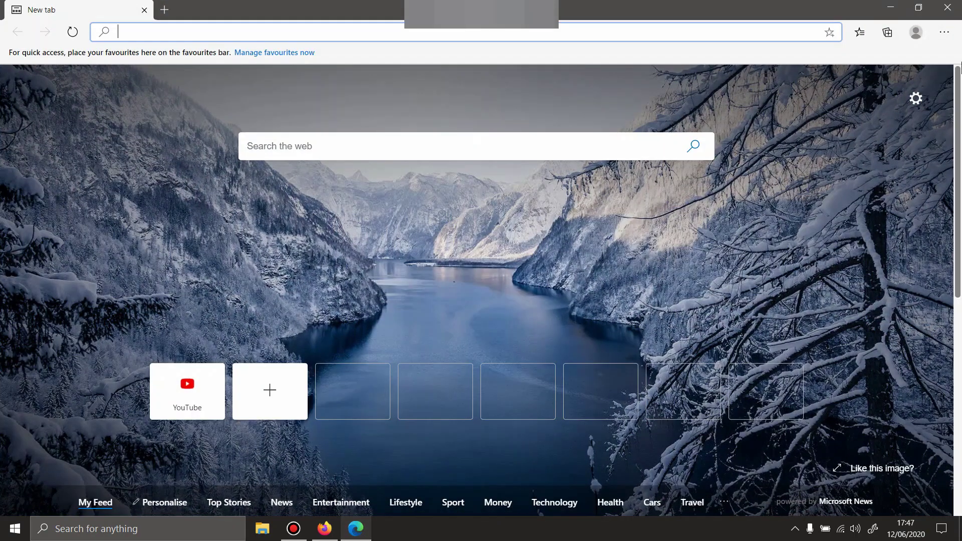
click(943, 31)
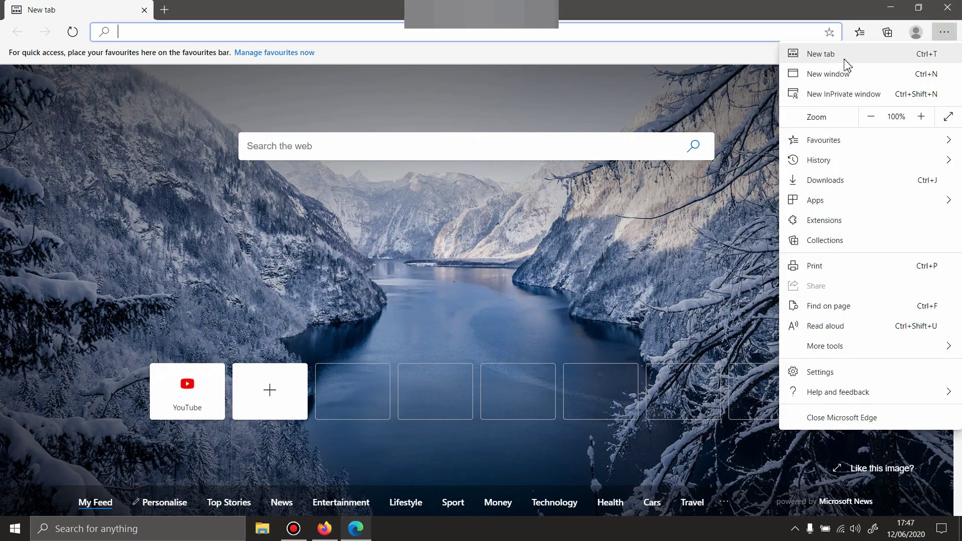
click(886, 8)
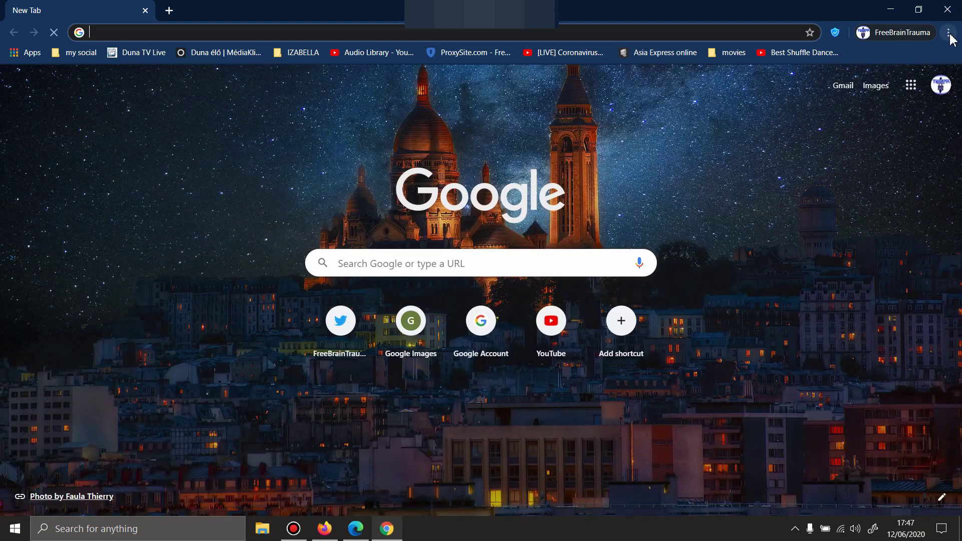
click(951, 34)
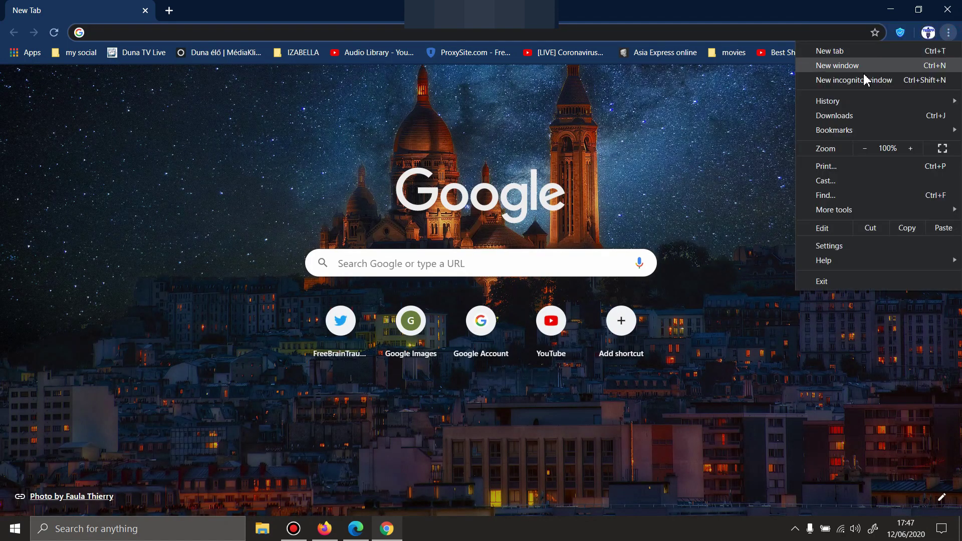
click(726, 132)
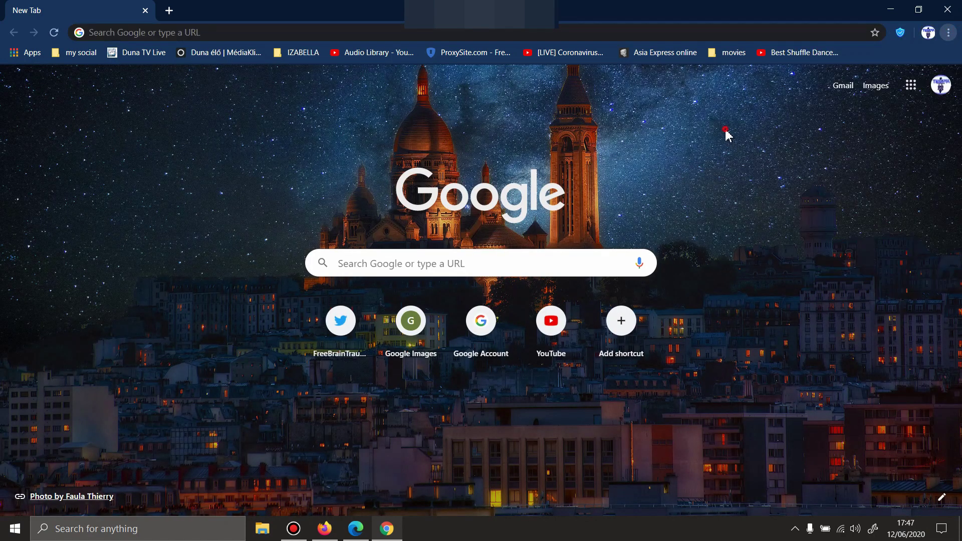
click(892, 10)
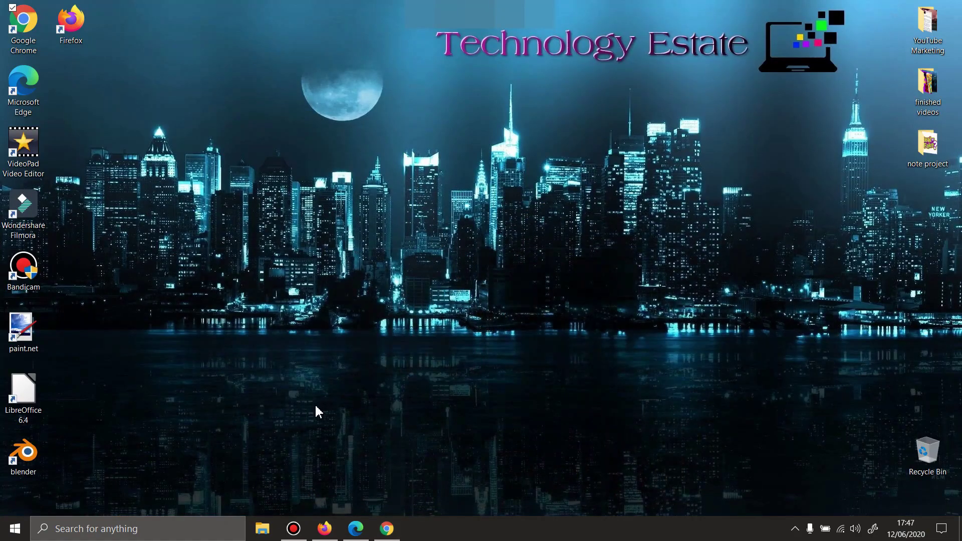
- Search 'youtube' from Firefox's Search the Web box, go to YouTube, and open a fresh tab
click(325, 529)
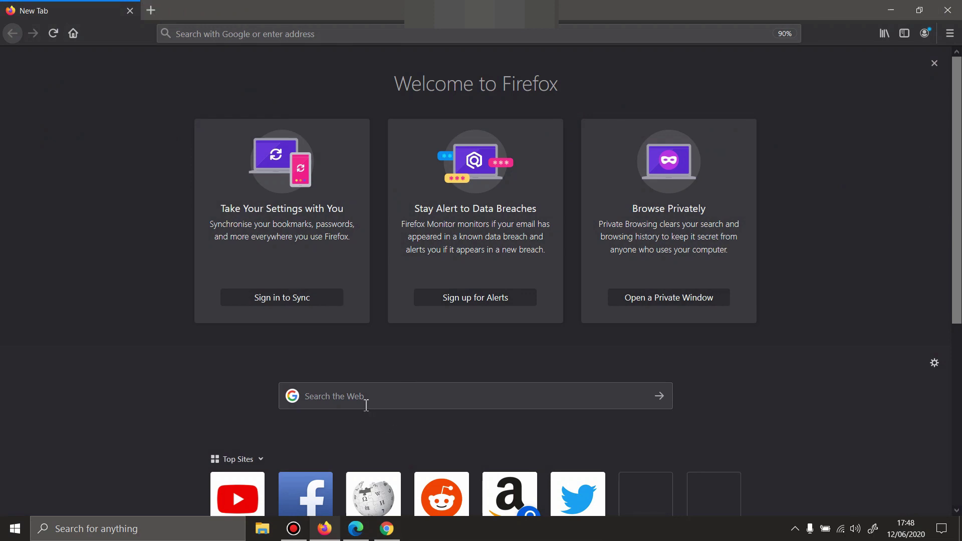
click(365, 397)
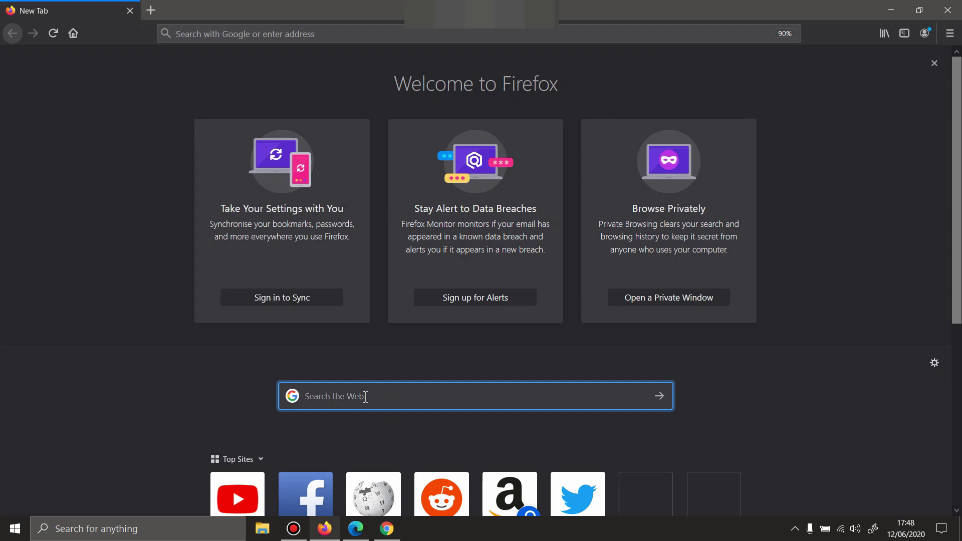
text(you)
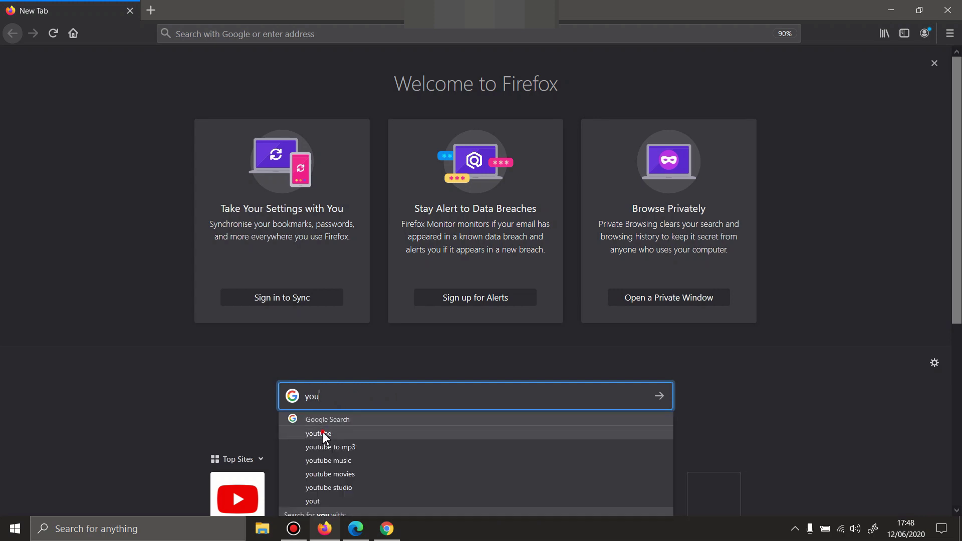
click(323, 434)
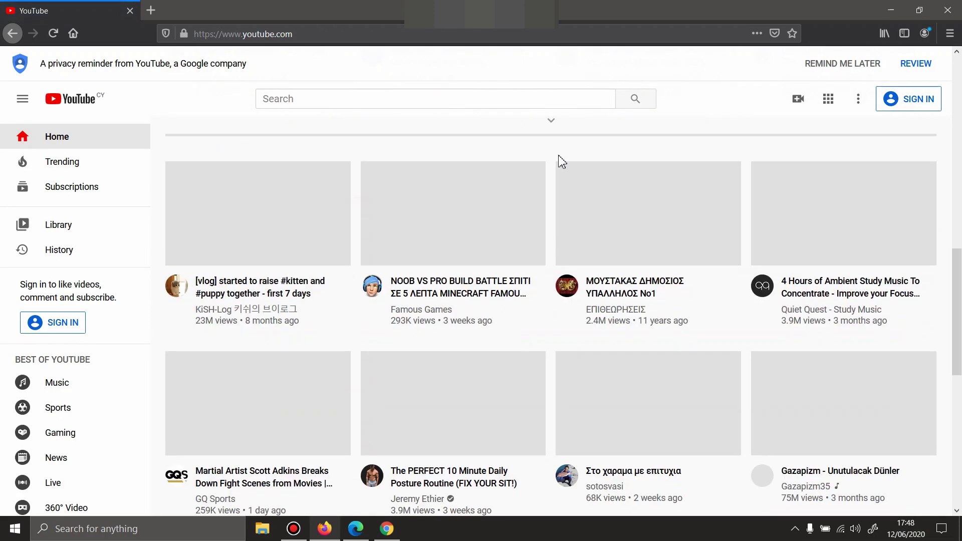
scroll(560, 157, up, 8)
scroll(554, 157, up, 3)
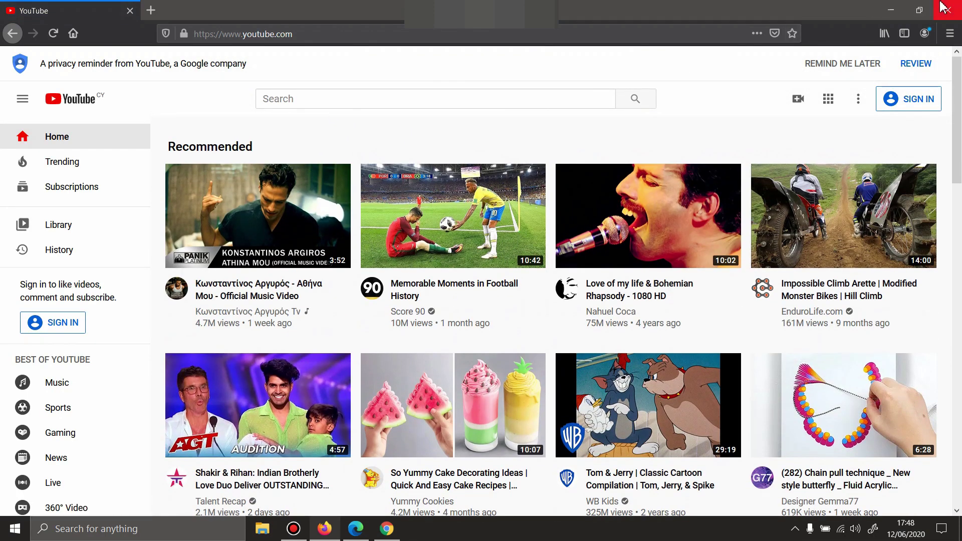
click(161, 7)
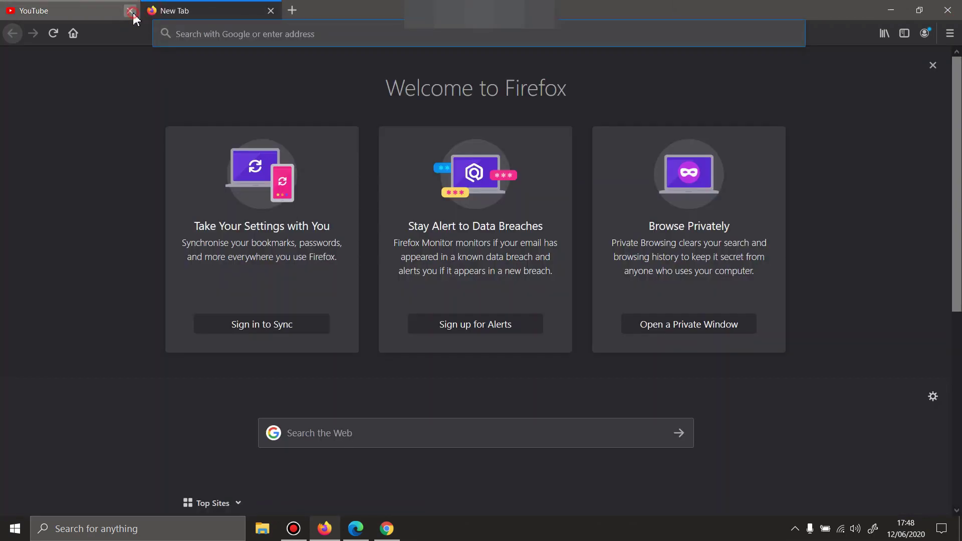
- Close the YouTube tab, then close the Firefox, Chrome and Edge windows
click(129, 11)
click(948, 10)
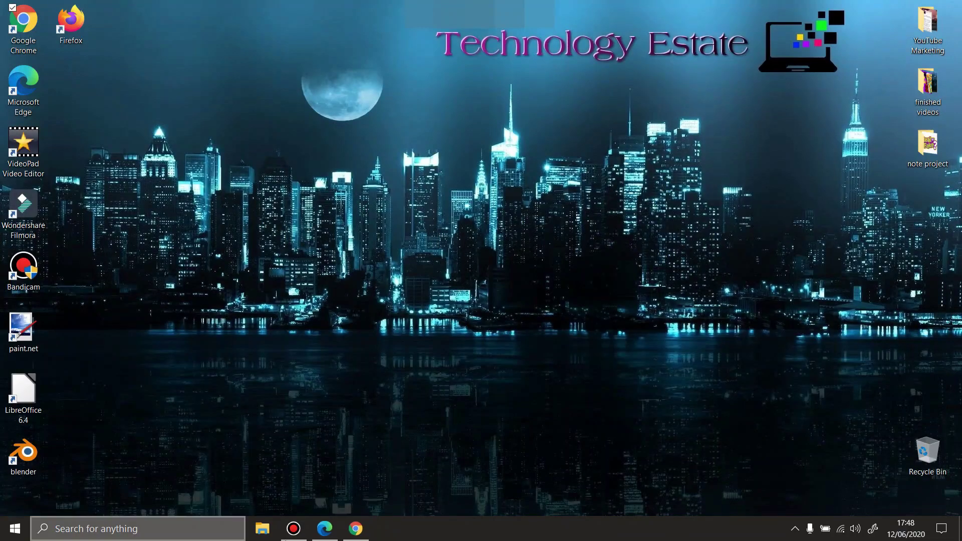
click(357, 528)
click(948, 7)
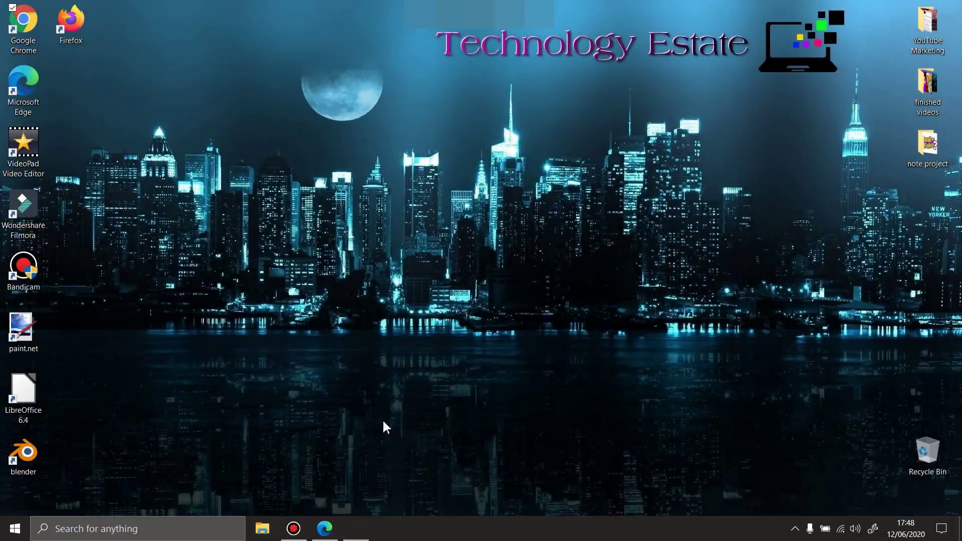
click(325, 529)
click(947, 7)
- Rearrange the Firefox and Edge desktop shortcuts, then bring up Windows search
mouse_move(71, 21)
mouse_down()
mouse_move(75, 79)
mouse_move(84, 37)
mouse_up()
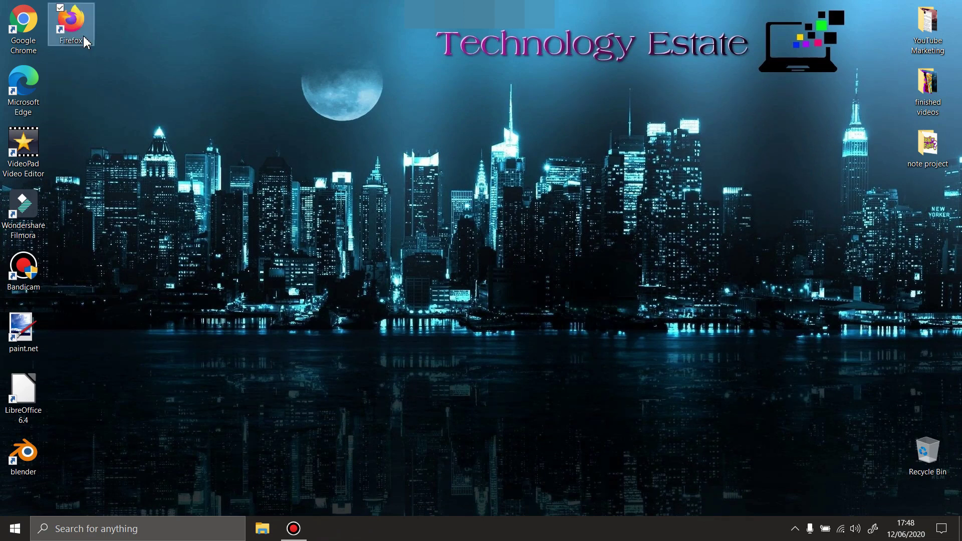
click(100, 131)
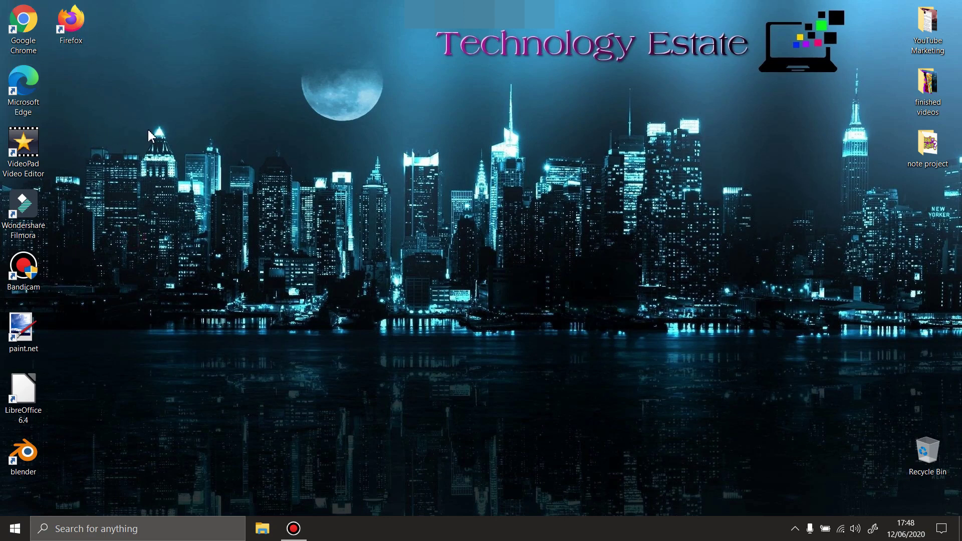
mouse_move(15, 90)
mouse_down()
mouse_move(205, 90)
mouse_move(122, 100)
mouse_up()
drag(24, 90, 24, 90)
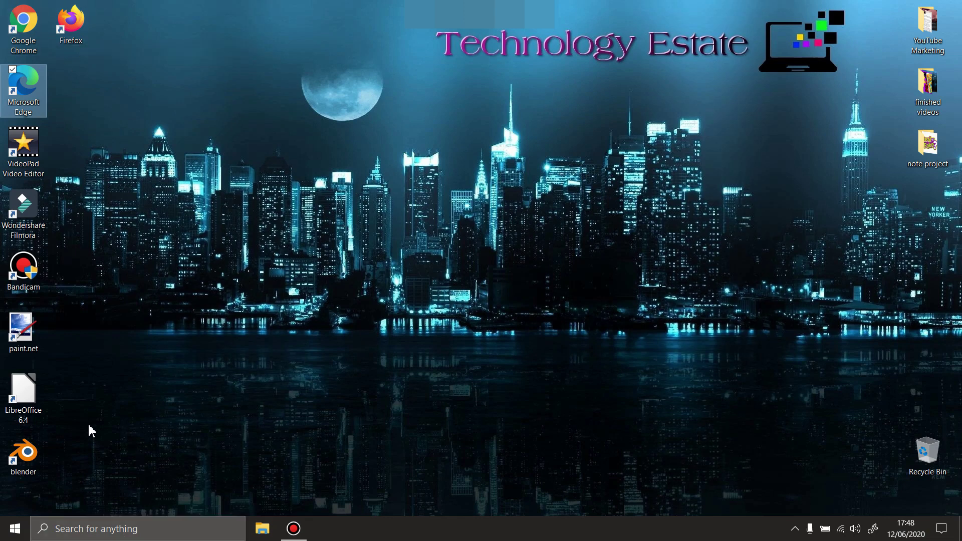
click(101, 534)
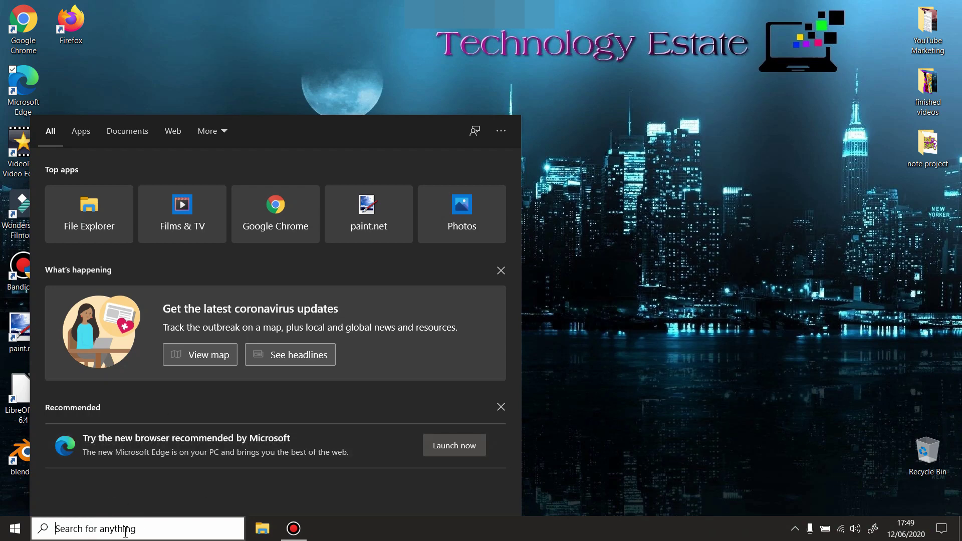
- Search Windows for 'add rem' and launch the 'Add or remove programs' settings
click(121, 527)
text(un)
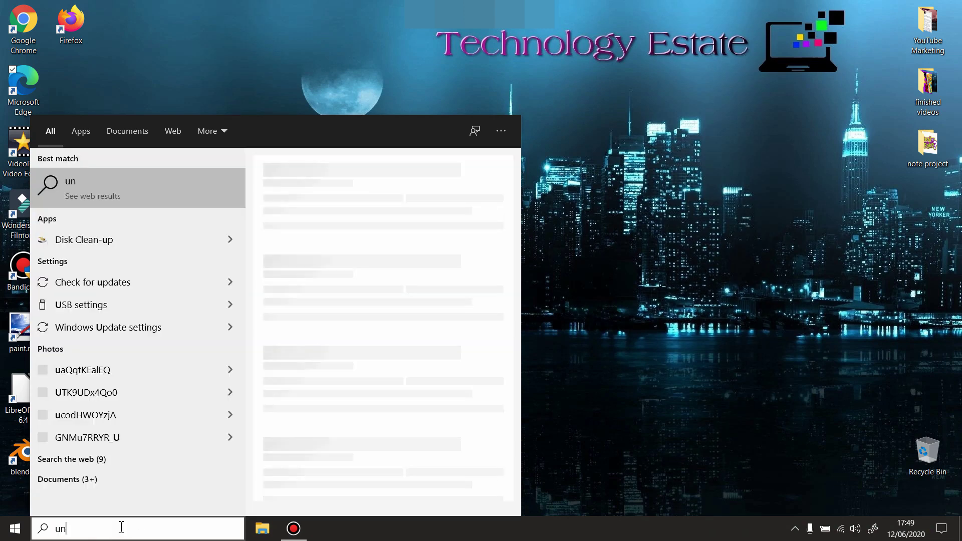
text(ins)
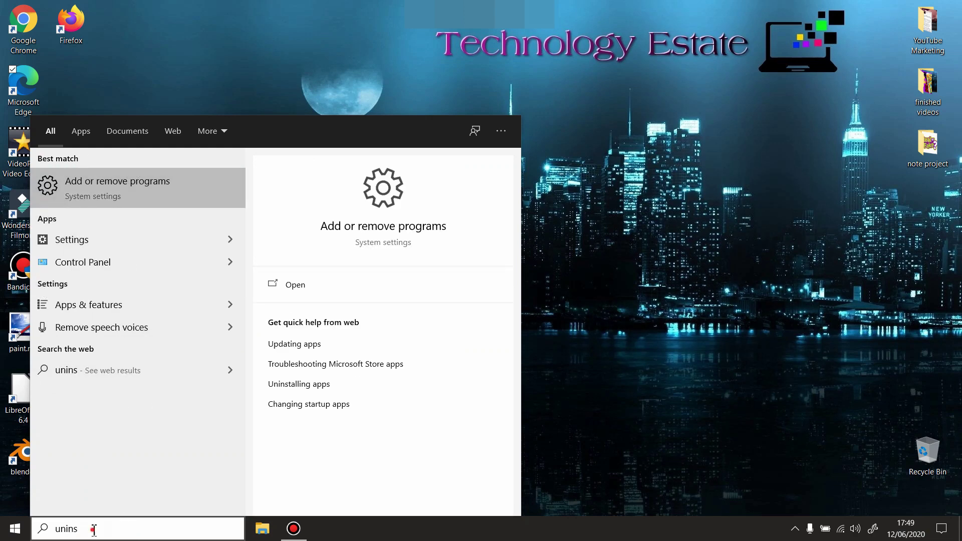
drag(94, 529, 37, 524)
text(a)
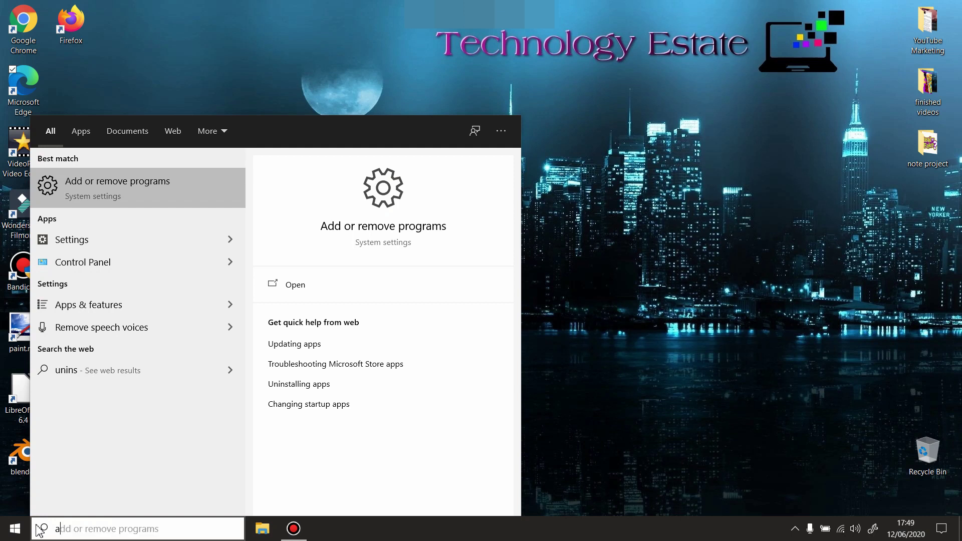
text(dd rem)
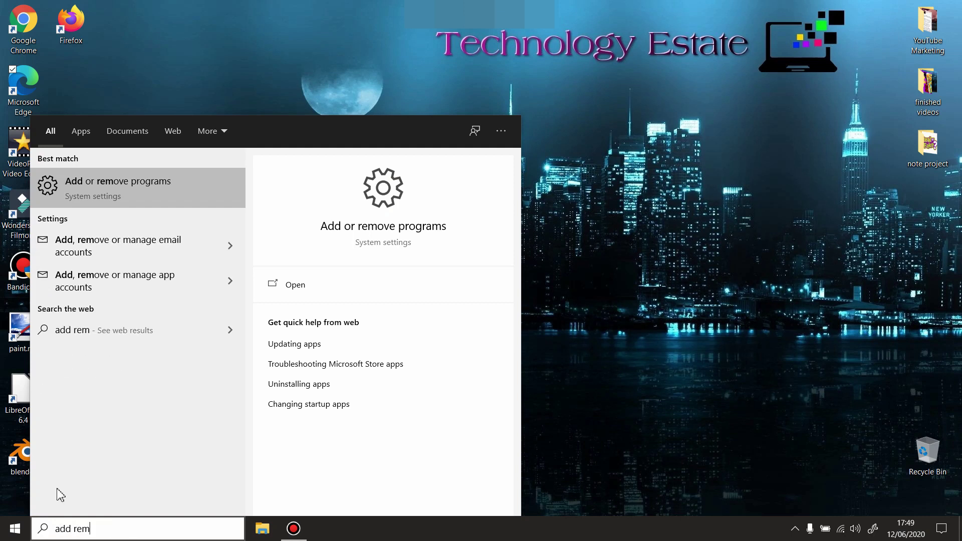
click(152, 179)
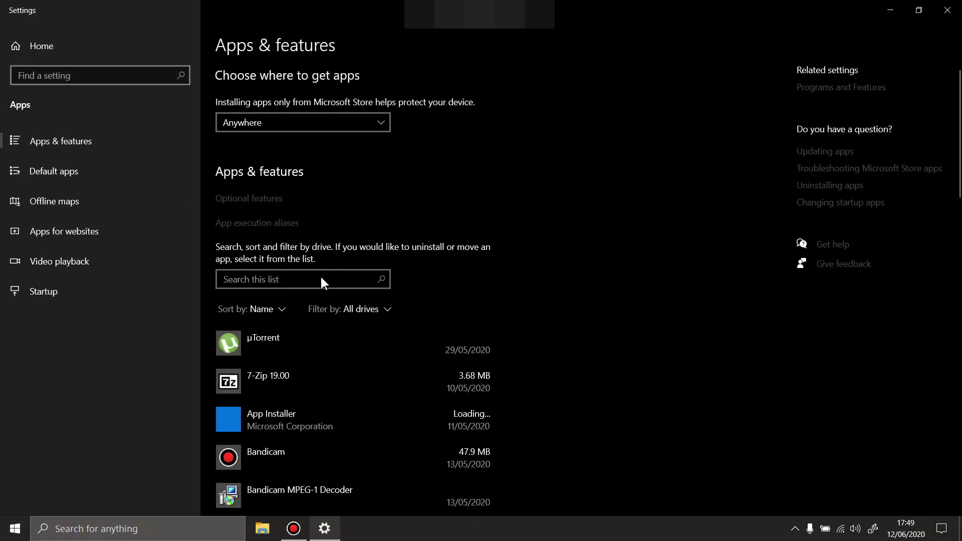
- Scroll the Apps & features list down to Mozilla Firefox
click(312, 285)
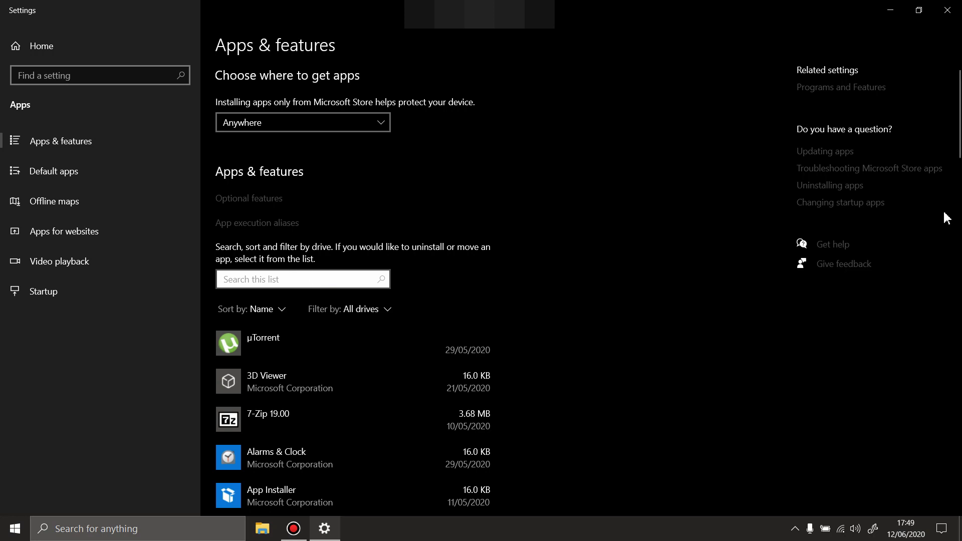
scroll(959, 129, down, 1)
drag(959, 129, 938, 361)
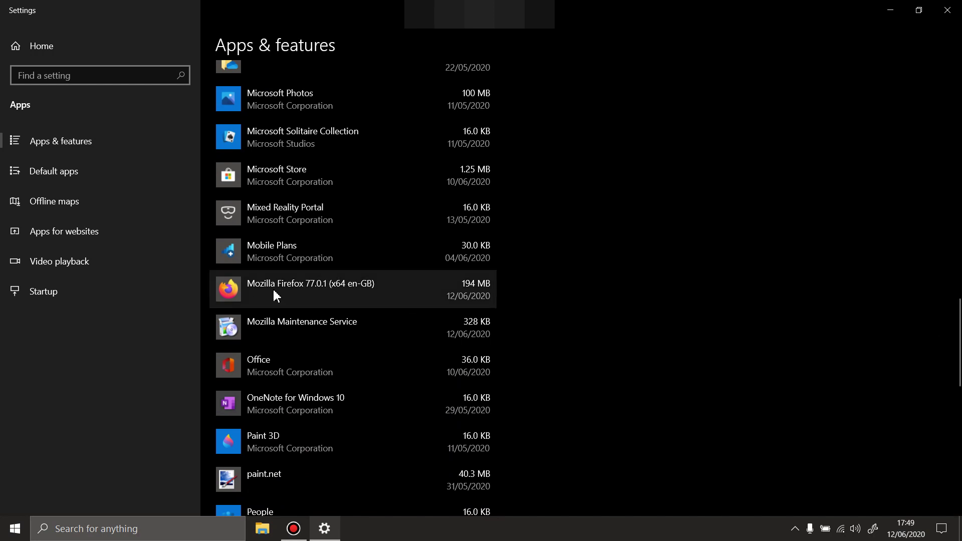
scroll(274, 290, up, 20)
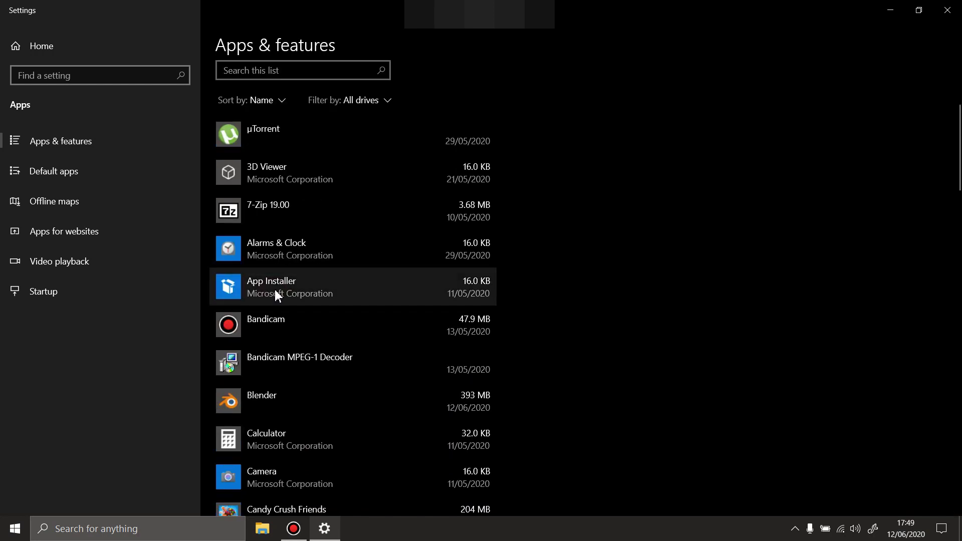
scroll(334, 310, down, 5)
scroll(333, 310, down, 3)
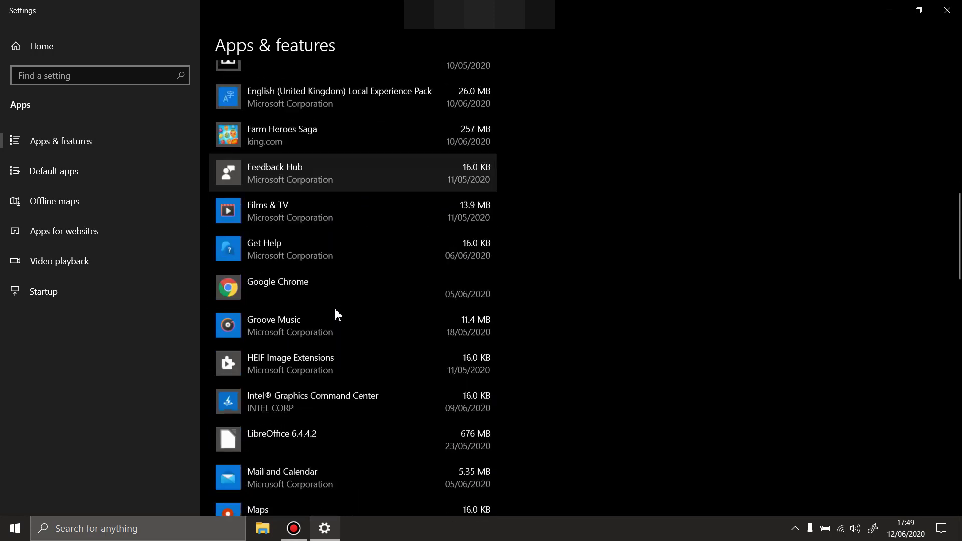
scroll(333, 310, down, 3)
scroll(334, 306, down, 3)
scroll(334, 308, down, 3)
- Uninstall Mozilla Firefox, confirming and completing its uninstall wizard
click(334, 308)
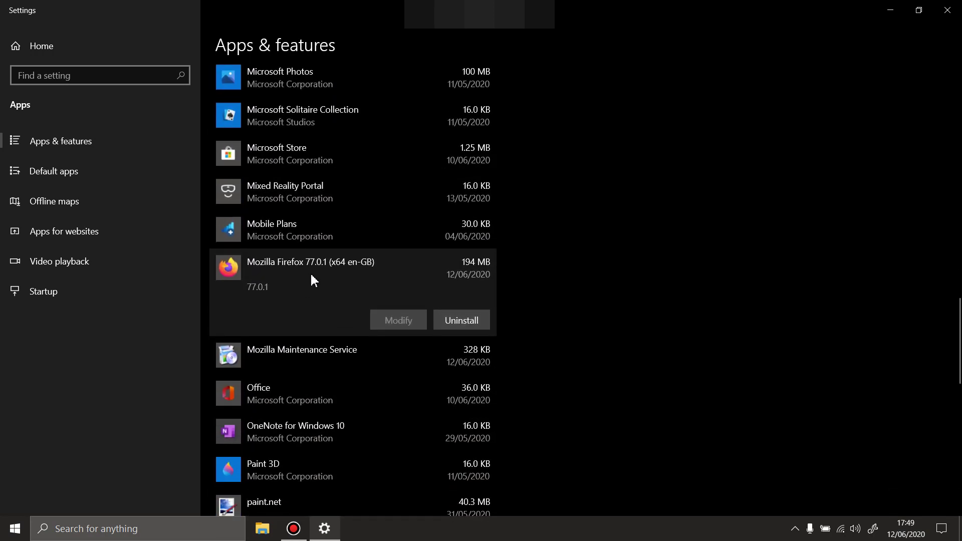
click(465, 322)
click(521, 290)
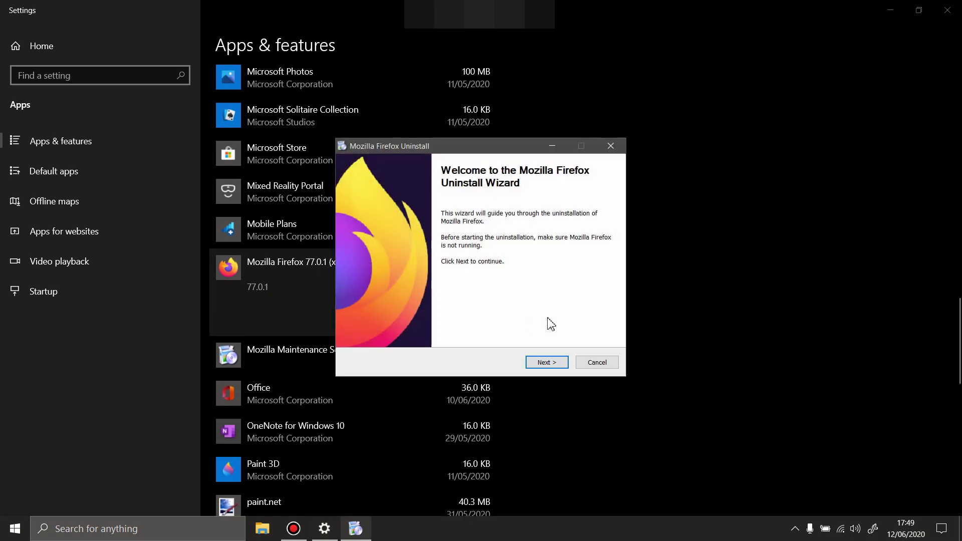
click(551, 364)
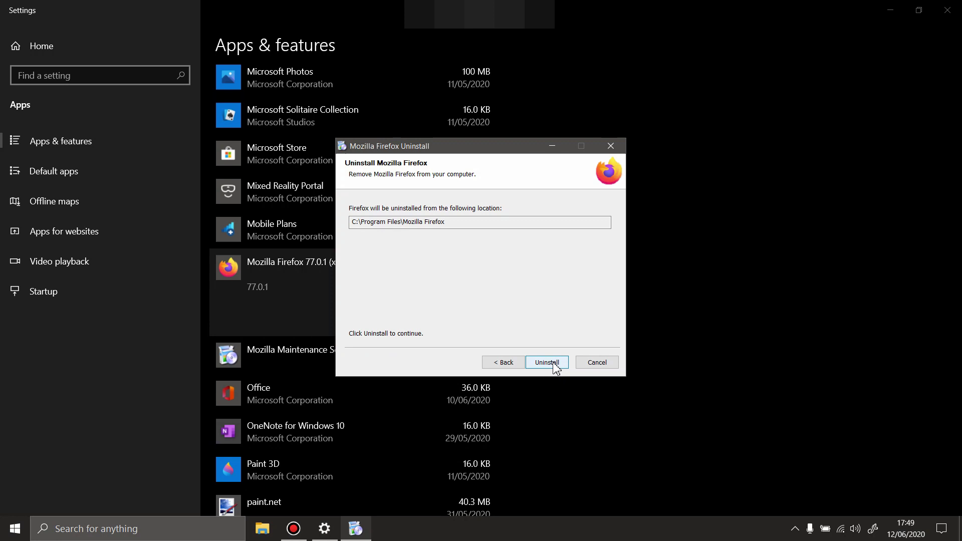
click(546, 365)
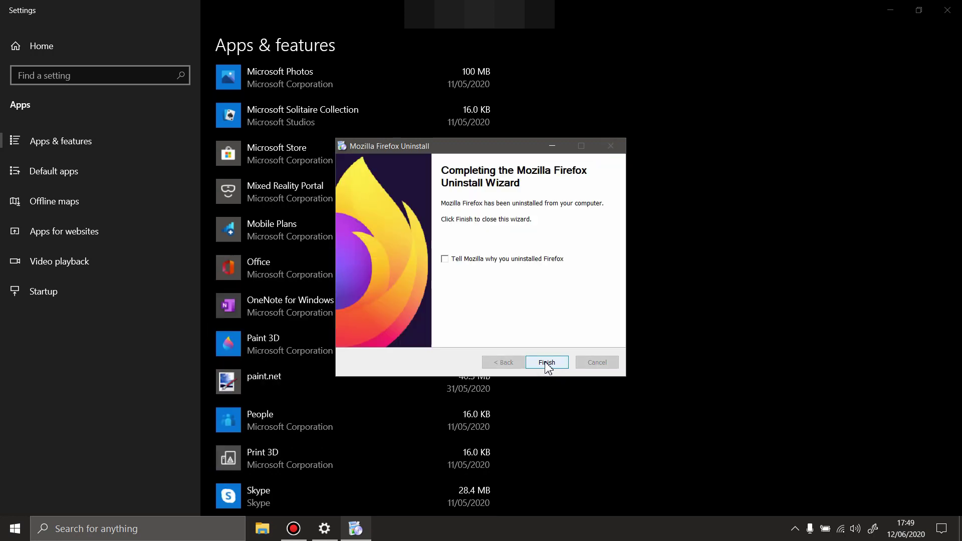
click(547, 363)
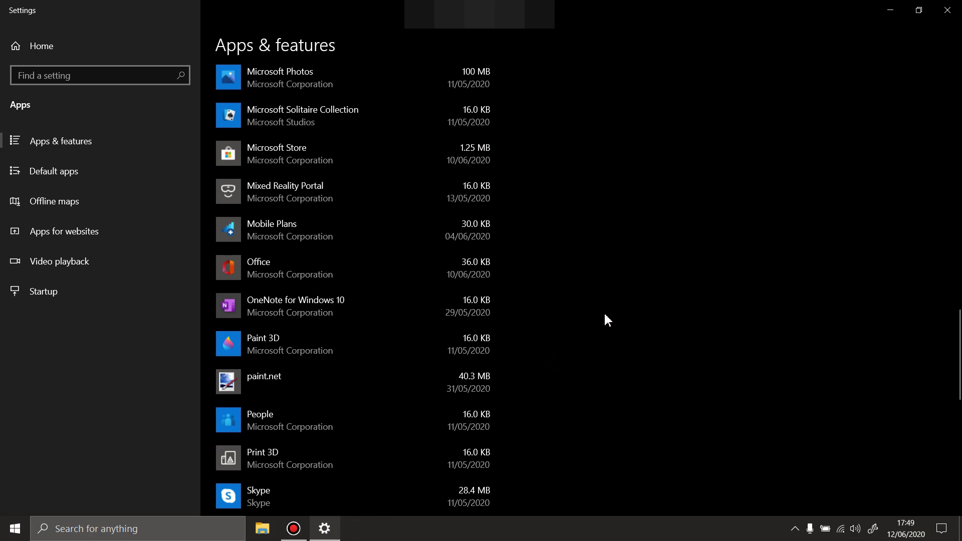
- Scroll through the Apps & features list to review the remaining installed apps
scroll(337, 287, down, 5)
scroll(326, 294, up, 5)
scroll(328, 294, up, 5)
scroll(328, 294, up, 5)
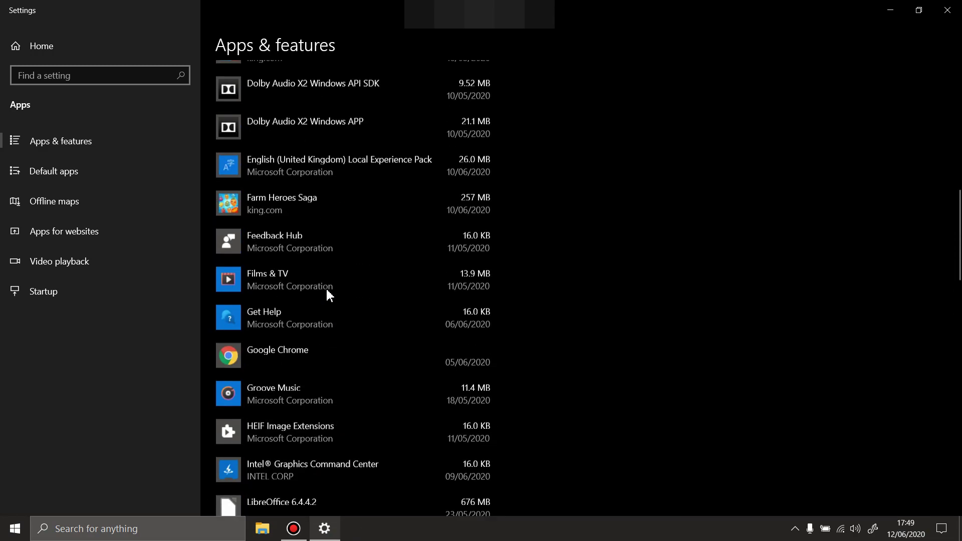
scroll(328, 294, up, 5)
scroll(328, 295, up, 5)
scroll(328, 295, up, 5)
scroll(326, 294, down, 5)
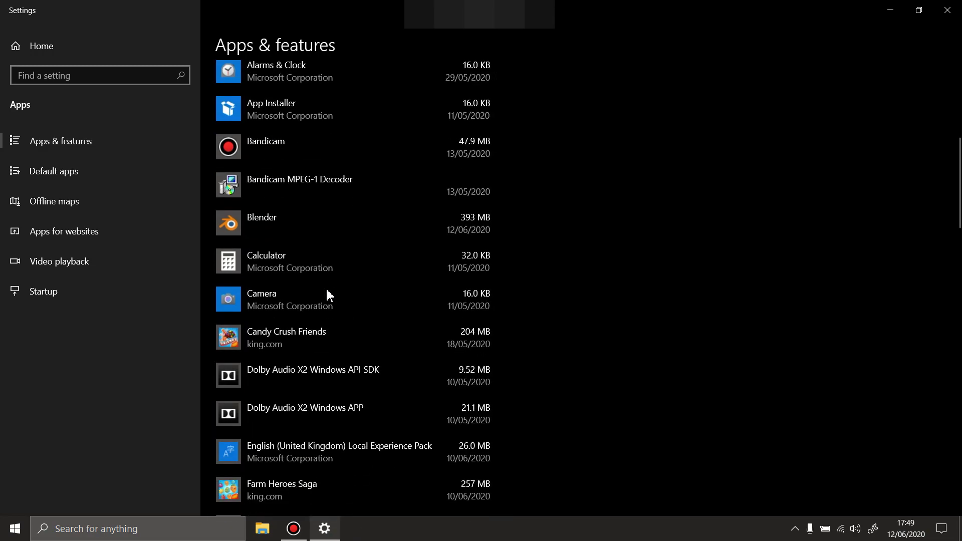
scroll(327, 294, down, 5)
scroll(327, 295, up, 6)
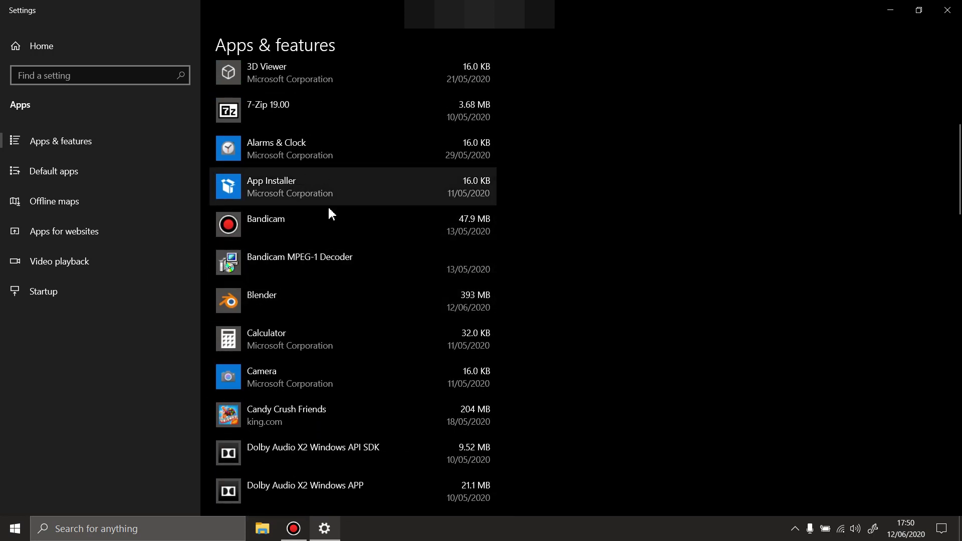
- Reveal options for App Installer, Alarms & Clock and µTorrent, then close Settings
click(295, 228)
click(323, 153)
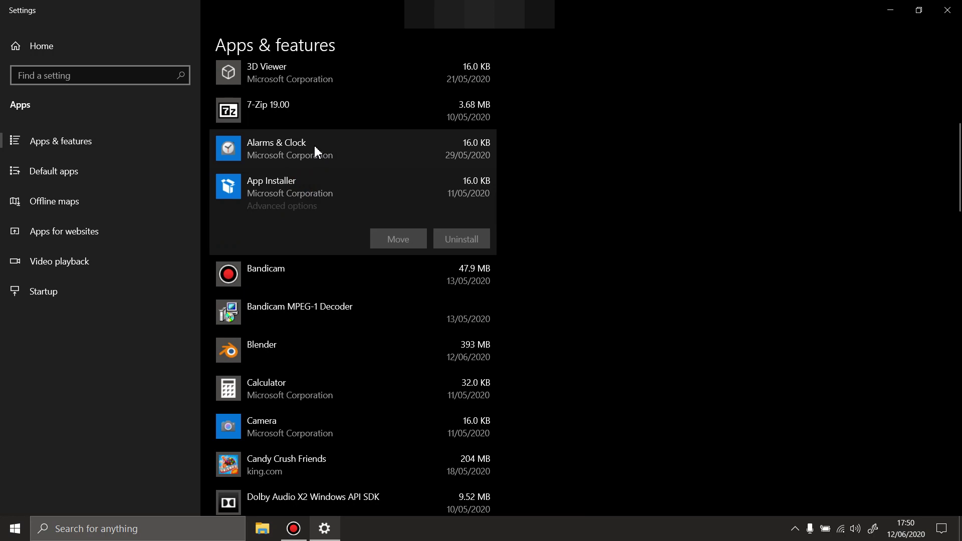
click(299, 156)
scroll(299, 160, up, 3)
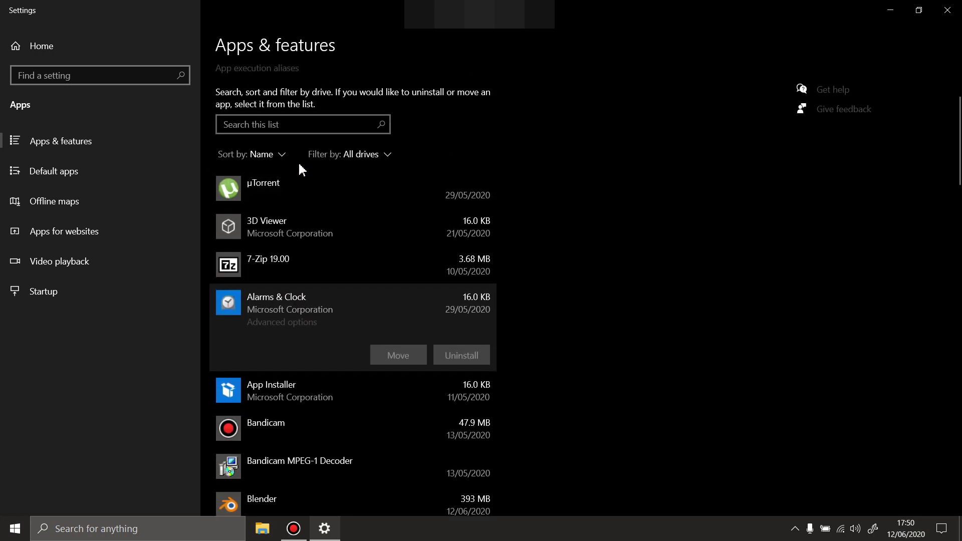
click(302, 193)
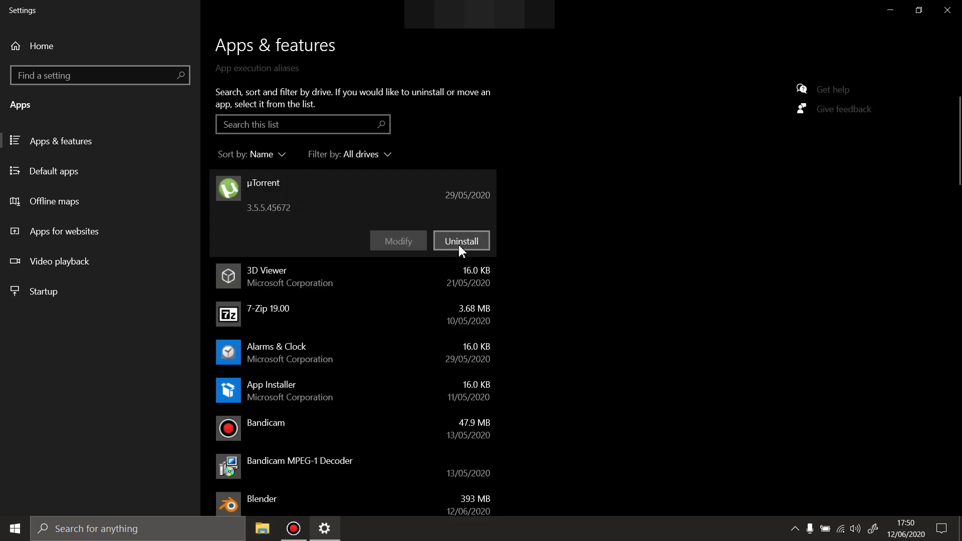
click(947, 10)
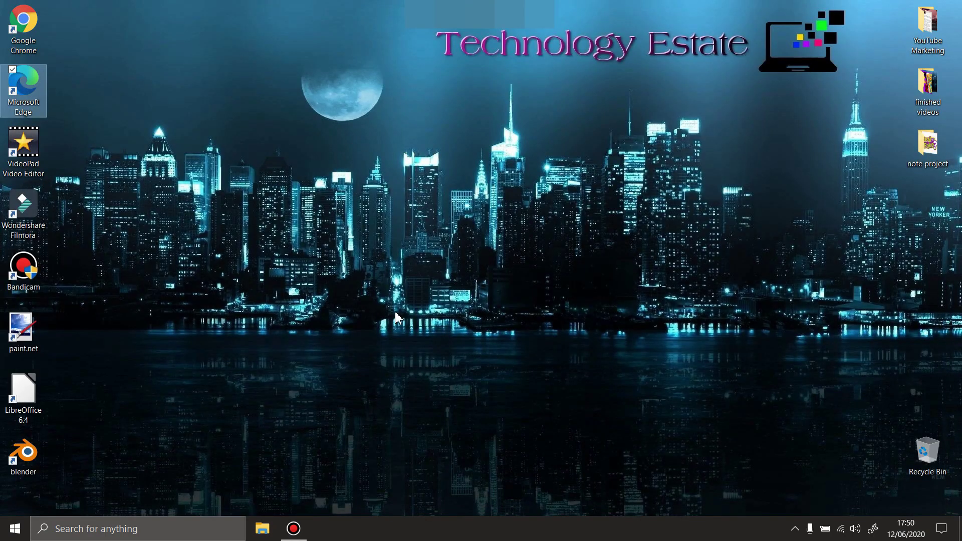
right_click(535, 158)
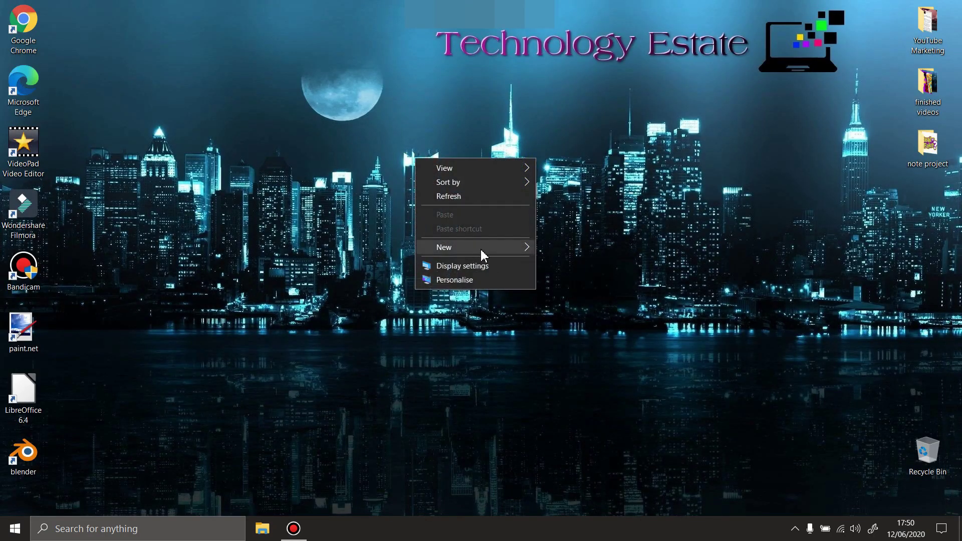
click(554, 247)
click(809, 153)
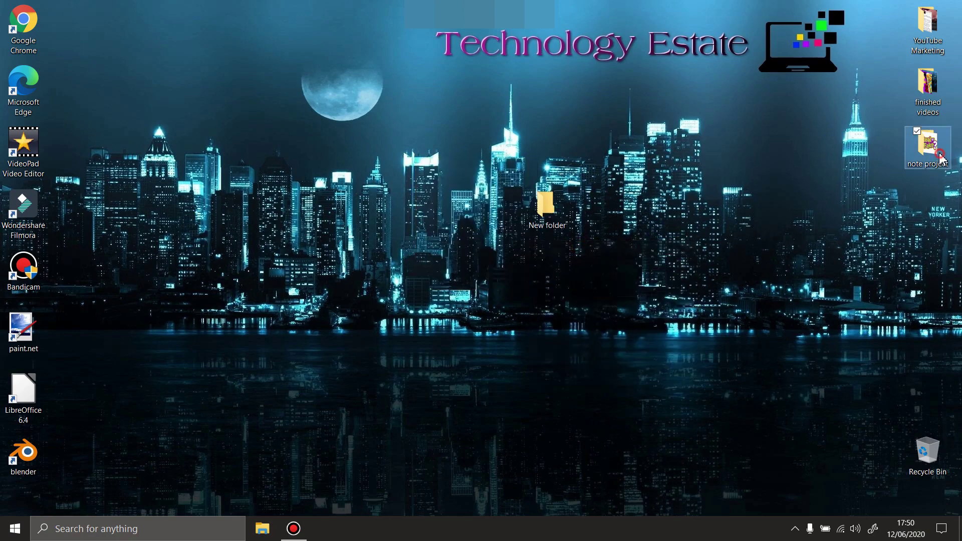
double_click(941, 158)
mouse_move(426, 154)
mouse_down()
mouse_move(639, 318)
mouse_move(652, 341)
mouse_up()
drag(436, 421, 556, 225)
double_click(554, 220)
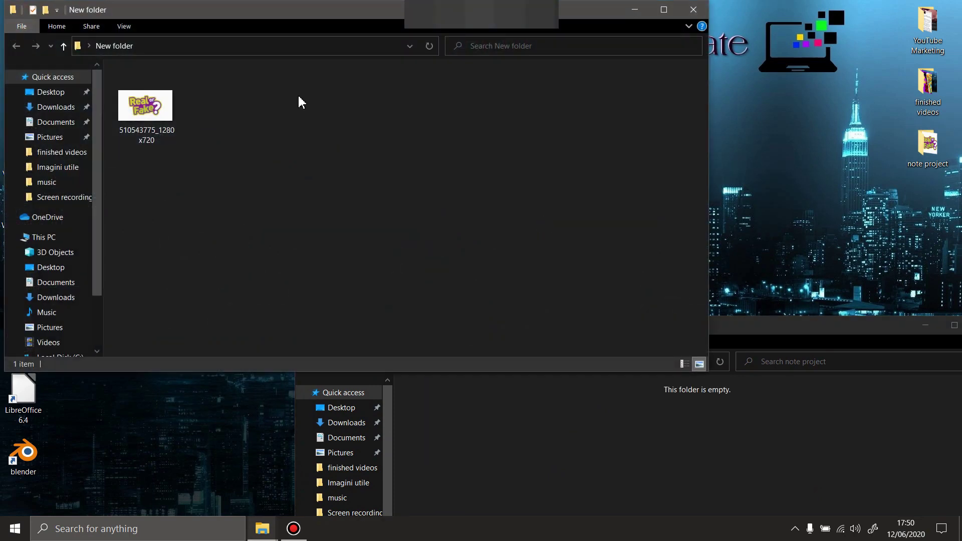
drag(145, 107, 521, 465)
drag(580, 316, 128, 95)
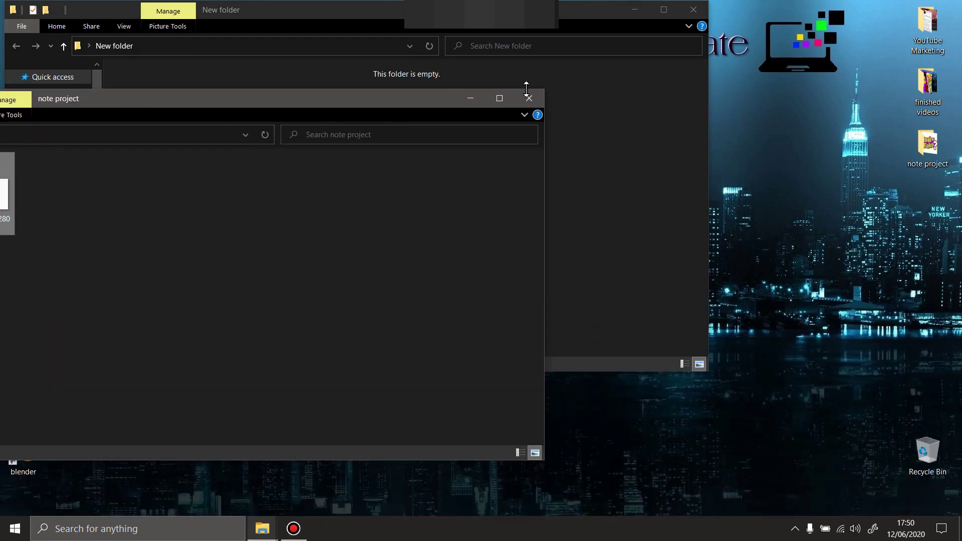
click(528, 97)
click(693, 9)
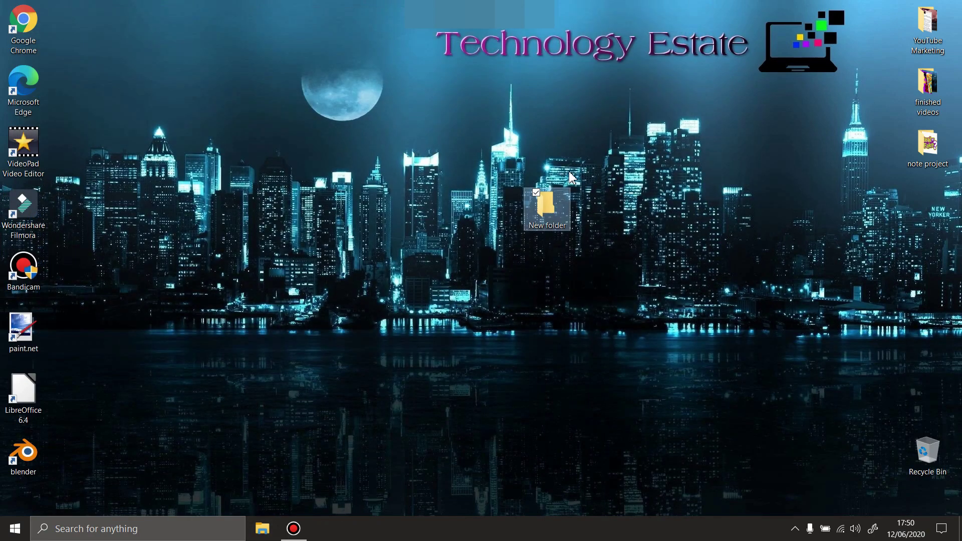
right_click(559, 215)
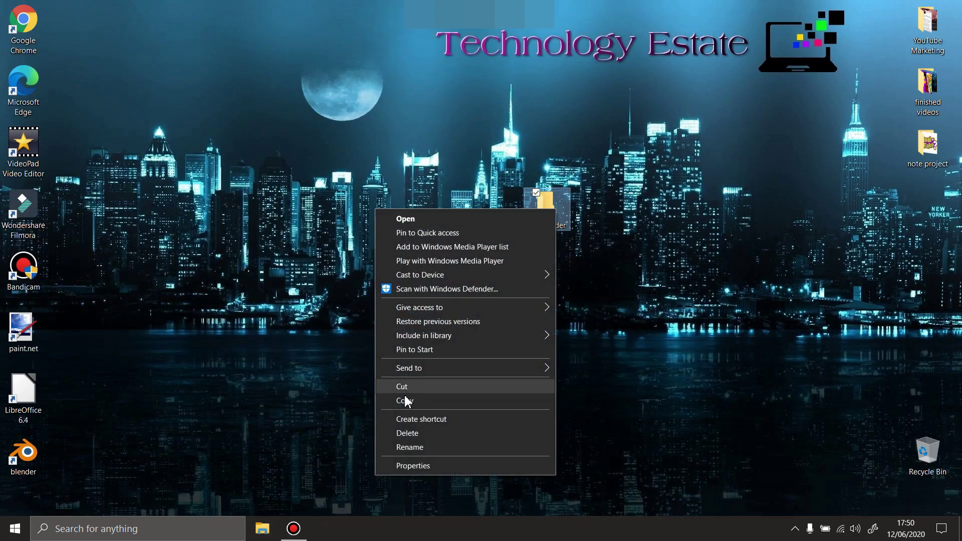
click(416, 433)
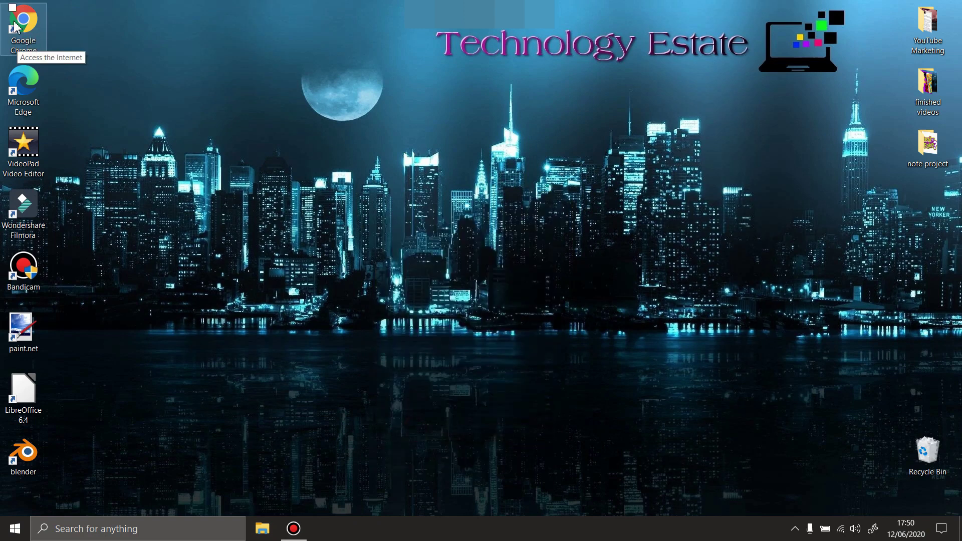
mouse_move(35, 80)
mouse_down()
mouse_move(136, 64)
mouse_move(114, 95)
mouse_up()
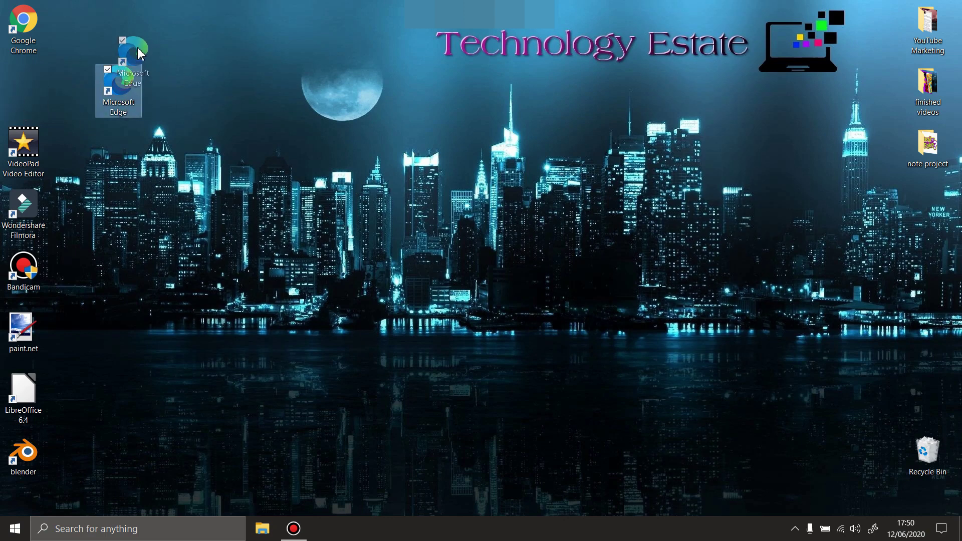
mouse_move(124, 86)
mouse_down()
mouse_move(127, 28)
mouse_move(34, 86)
mouse_up()
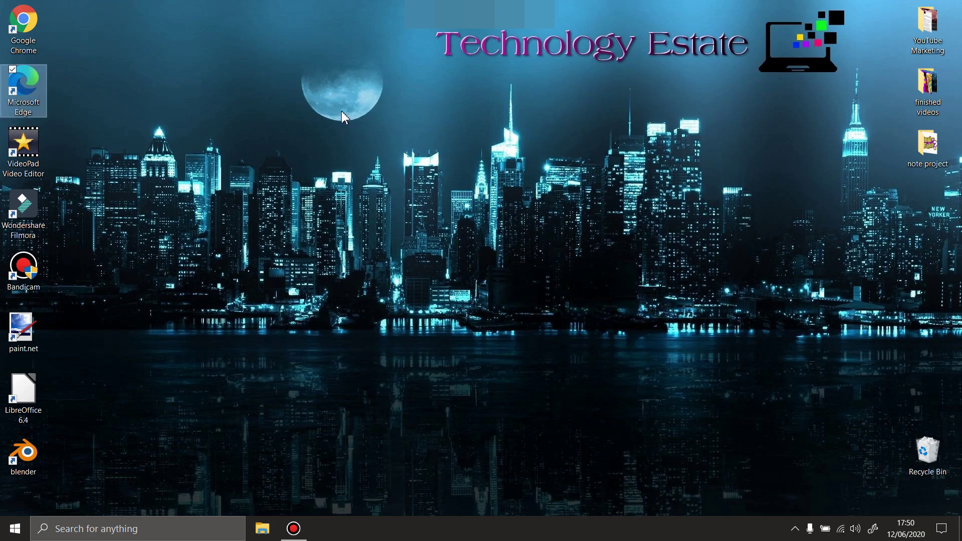